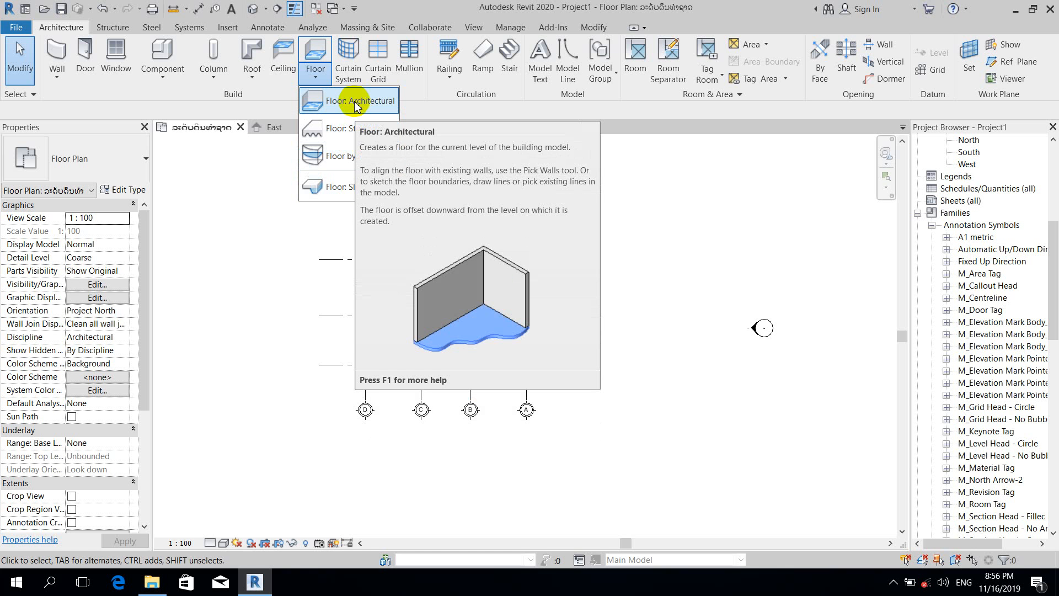
Start an architectural floor and open the layer structure of its Generic 150mm type, widening the Material column
left_click(355, 102)
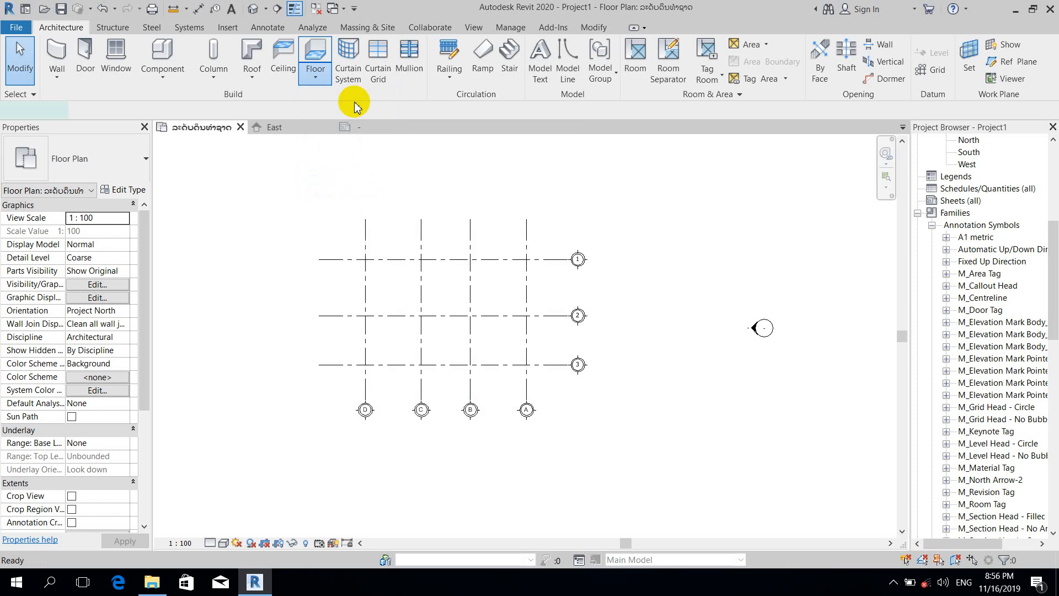
left_click(135, 192)
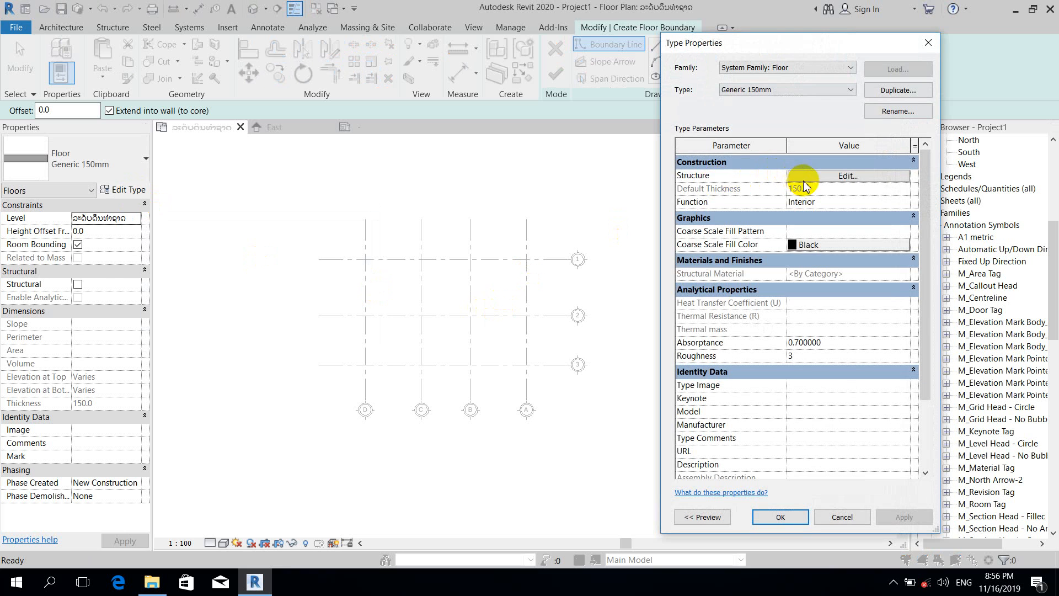
left_click(853, 176)
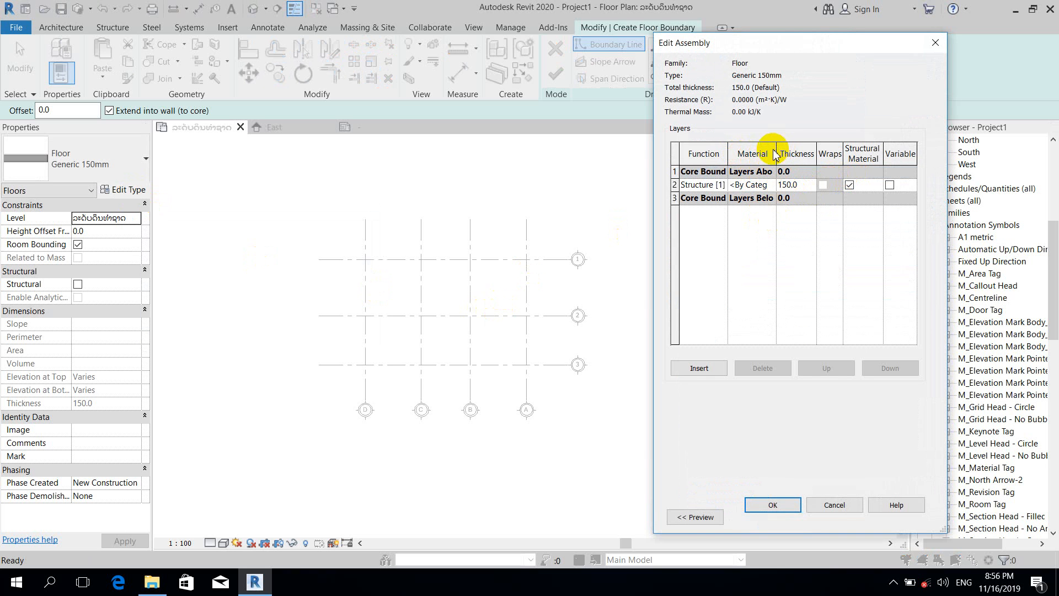
left_click_drag(778, 150, 796, 148)
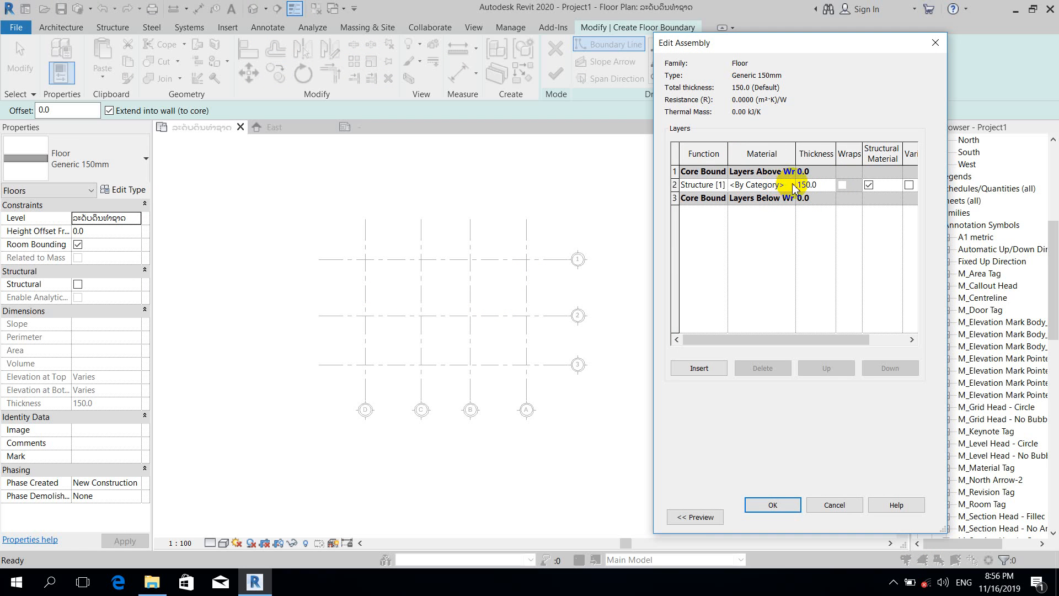
Create a new material named "concrete floor" for the floor's structure layer
left_click(790, 185)
left_click(791, 186)
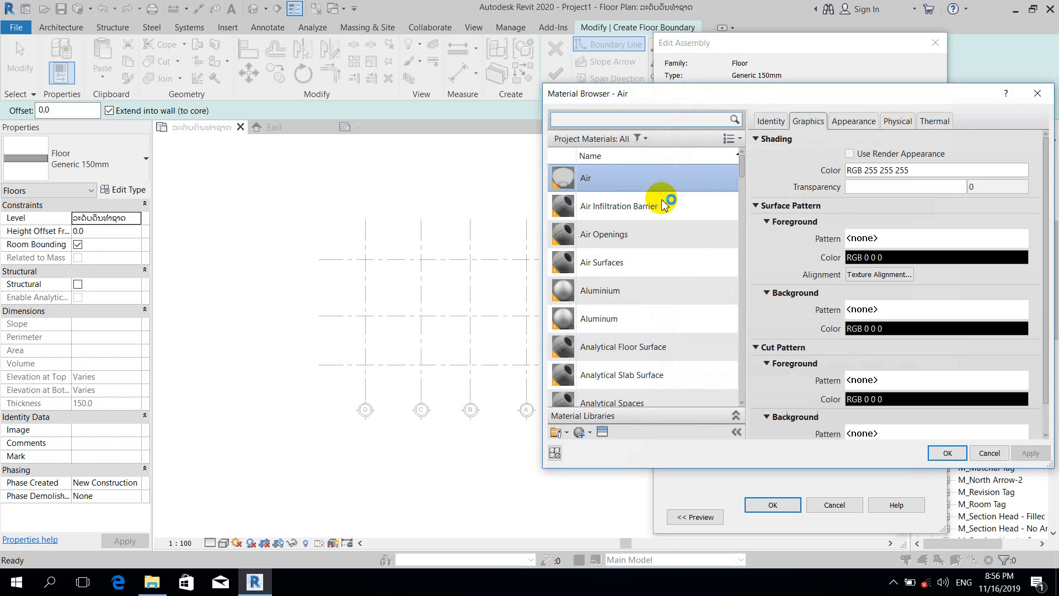
left_click(581, 433)
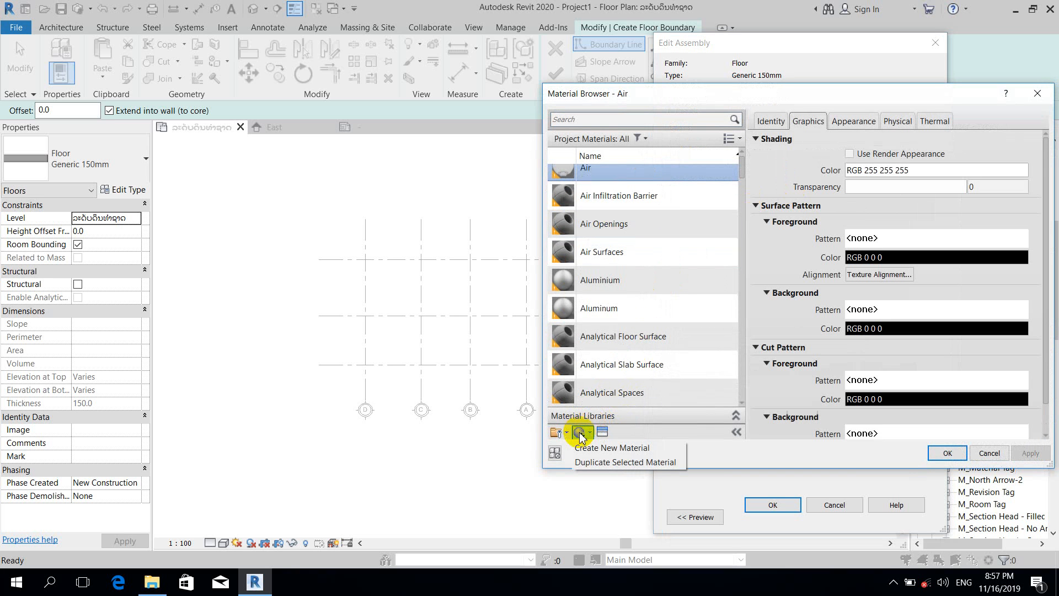
left_click(609, 451)
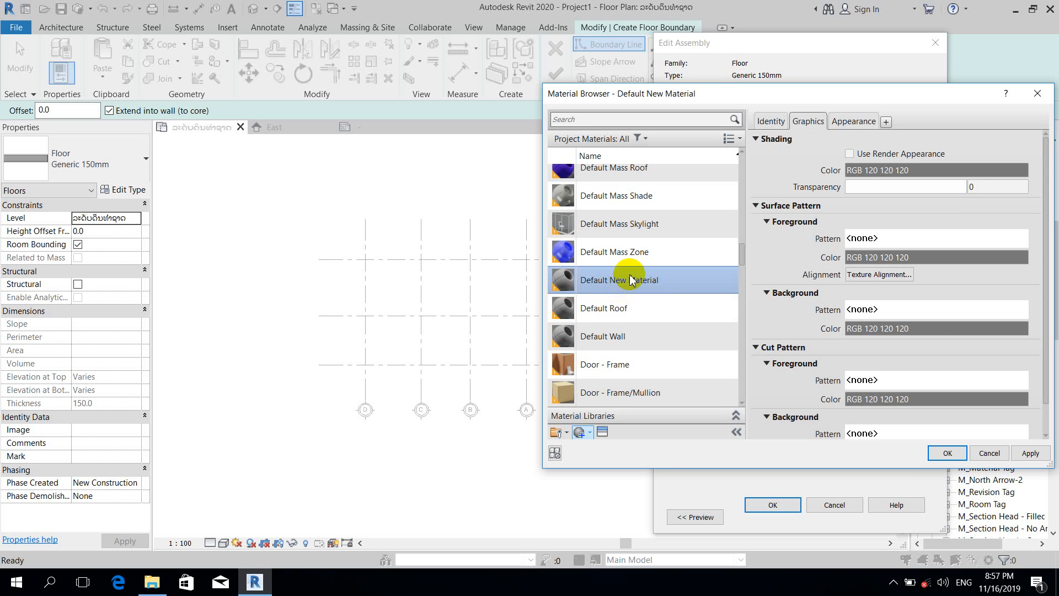
right_click(630, 280)
left_click(660, 309)
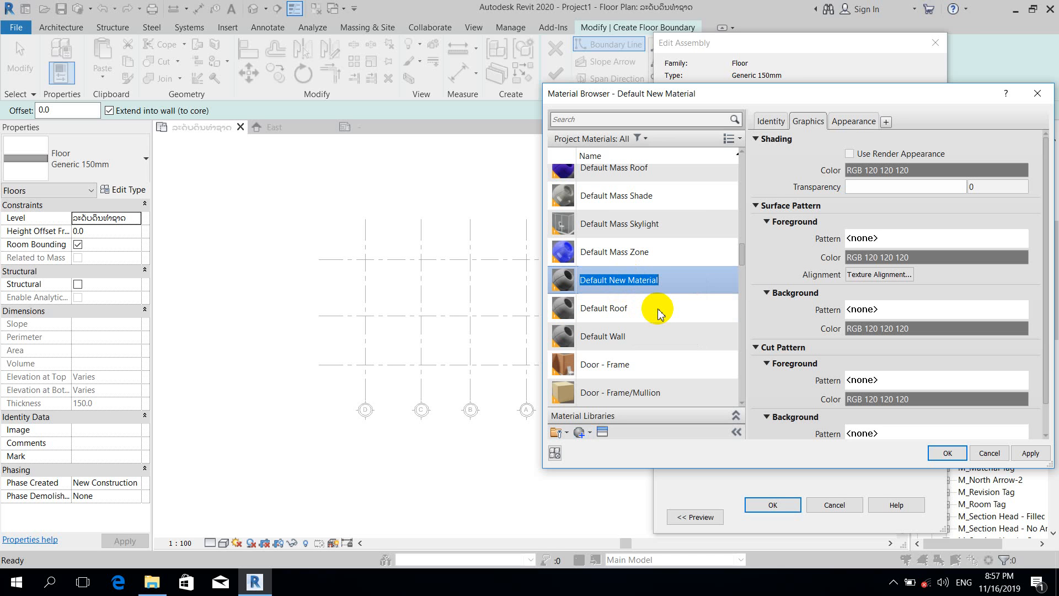
key("super+space")
key("super+space")
key("super+space")
key("super+space")
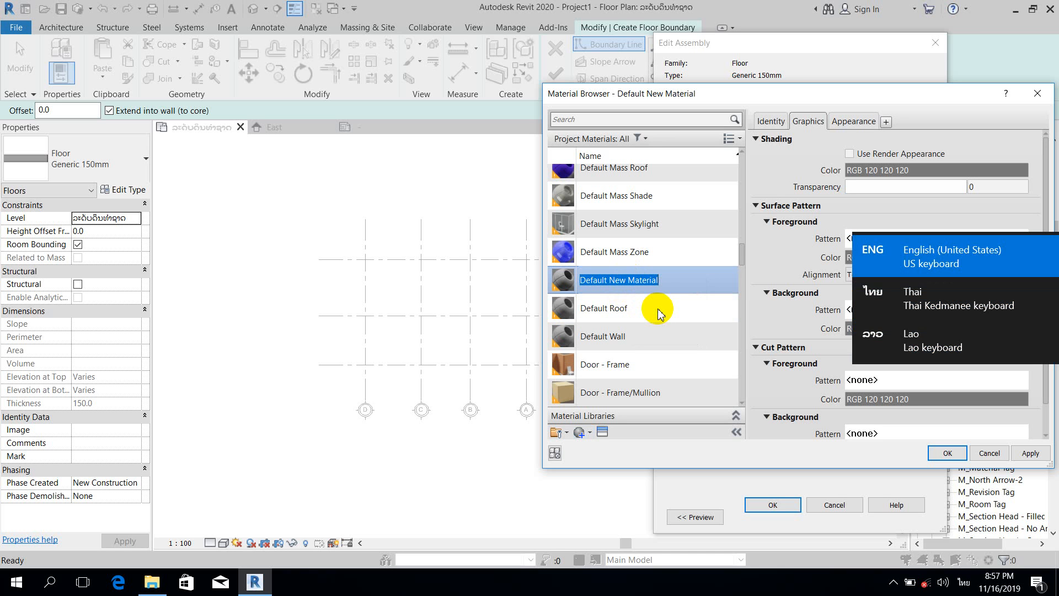
type("concrete")
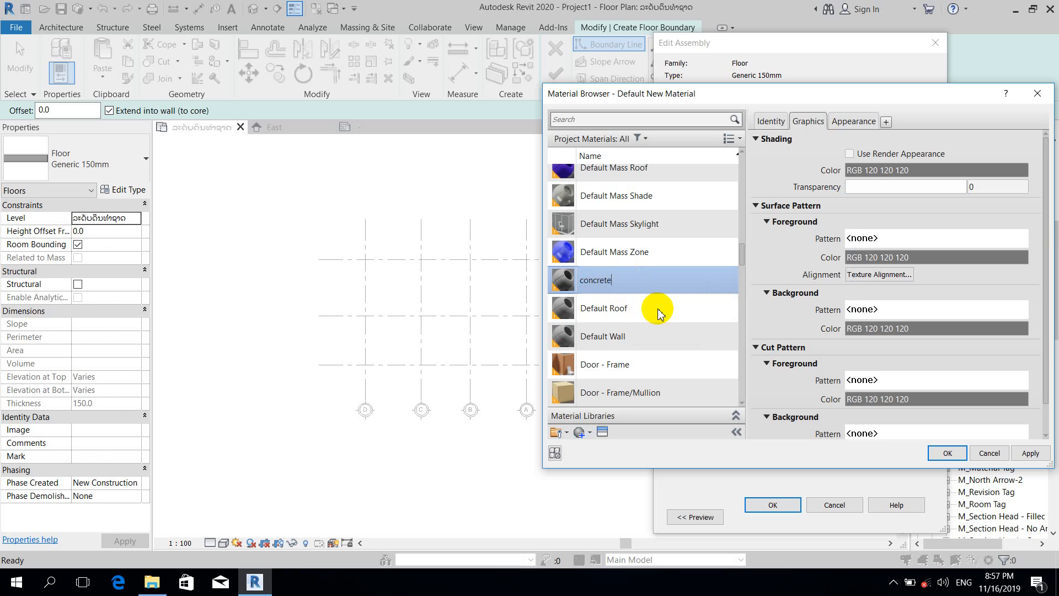
key("Return")
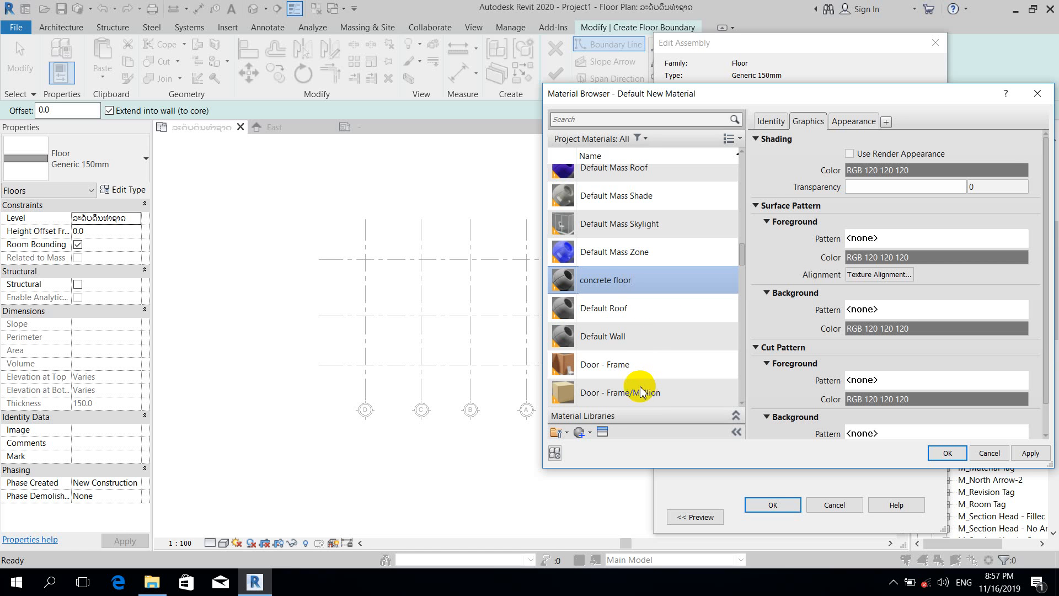
Give the concrete floor material the Concrete appearance asset from the Appearance Library's Concrete category and assign it to the structure layer
left_click(604, 432)
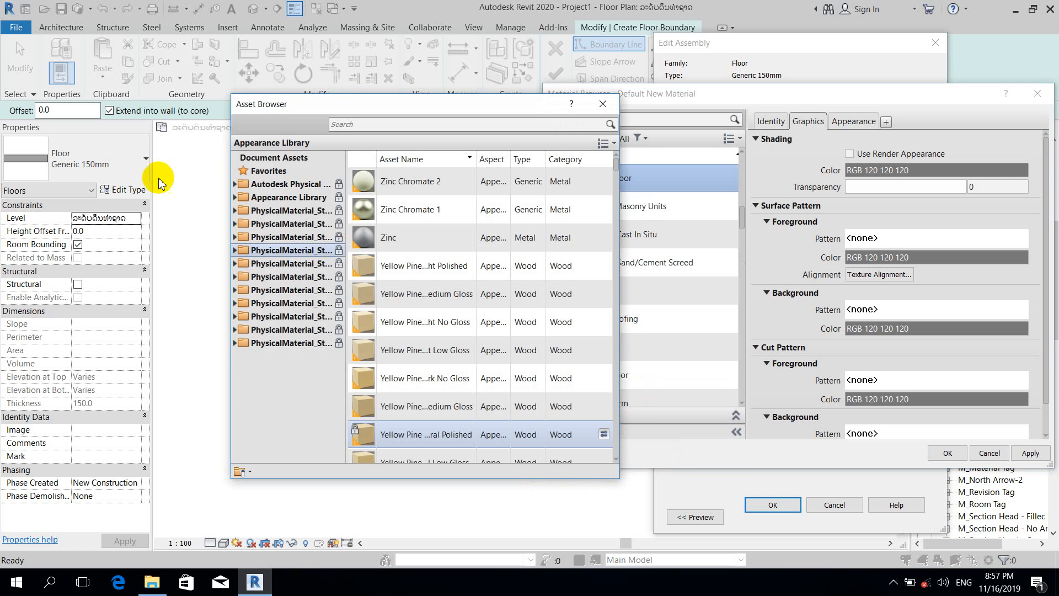
left_click(235, 198)
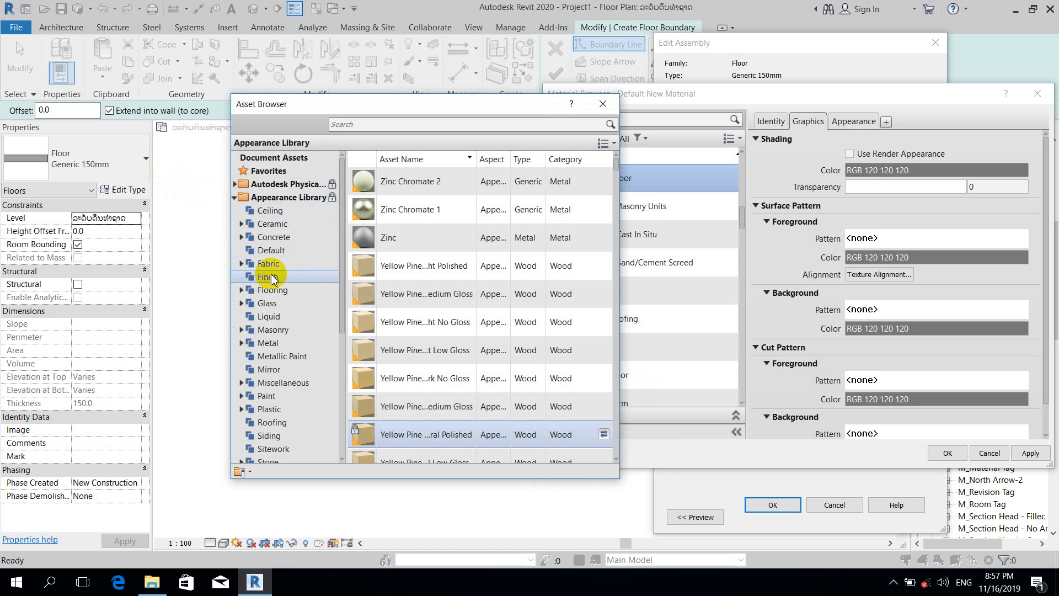
left_click(279, 238)
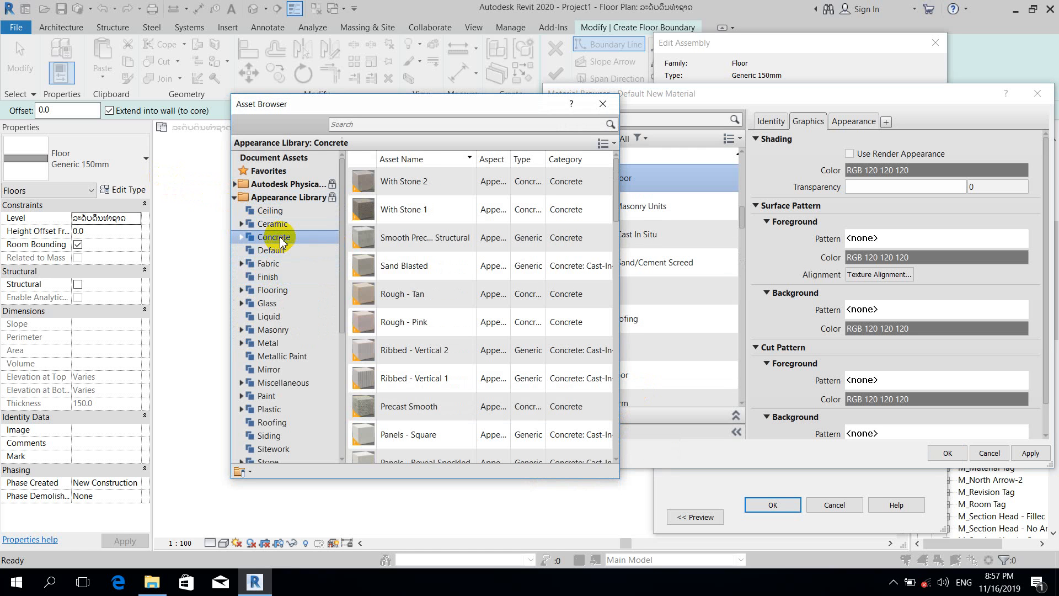
double_click(281, 242)
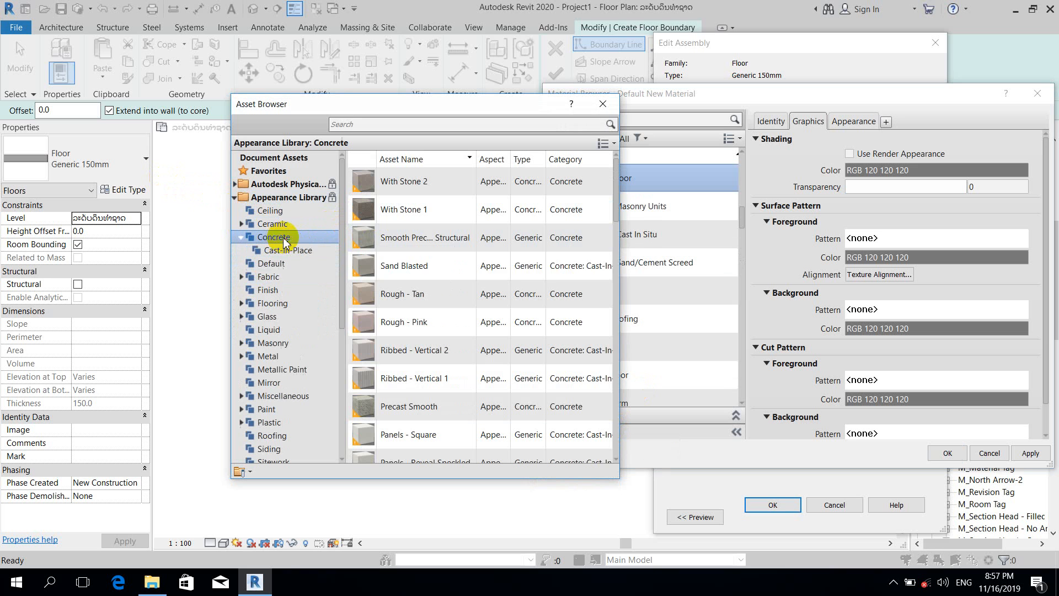
scroll(437, 337, "down", 3)
scroll(437, 342, "down", 3)
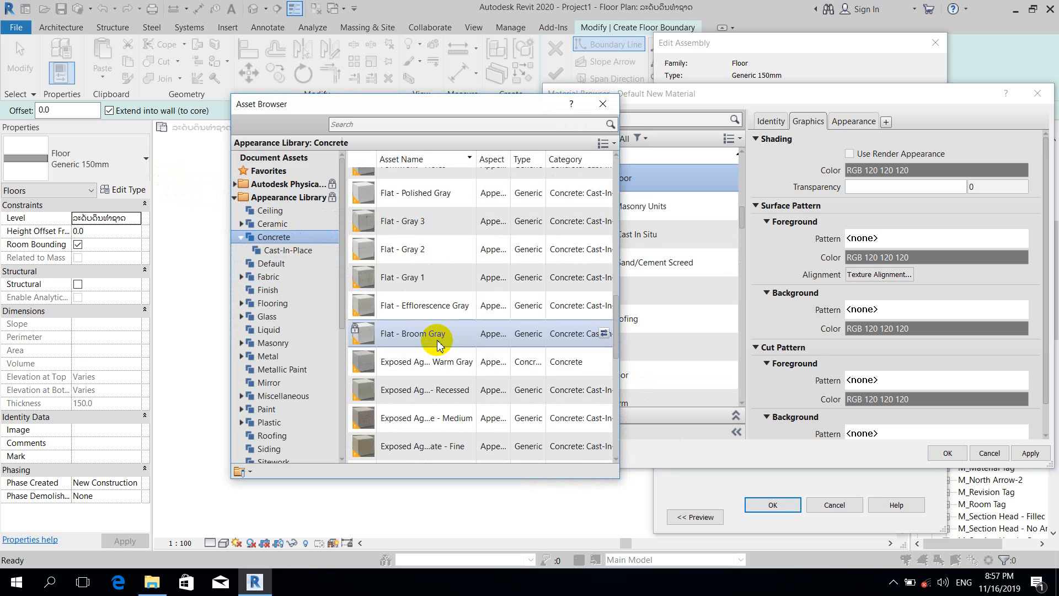
scroll(438, 342, "up", 6)
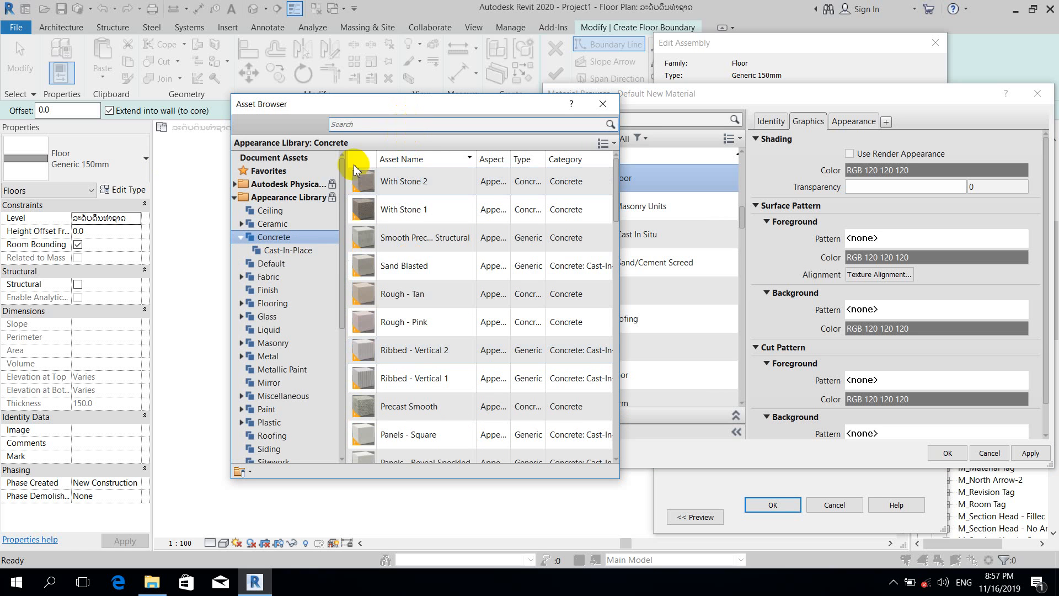
left_click(355, 176)
double_click(282, 237)
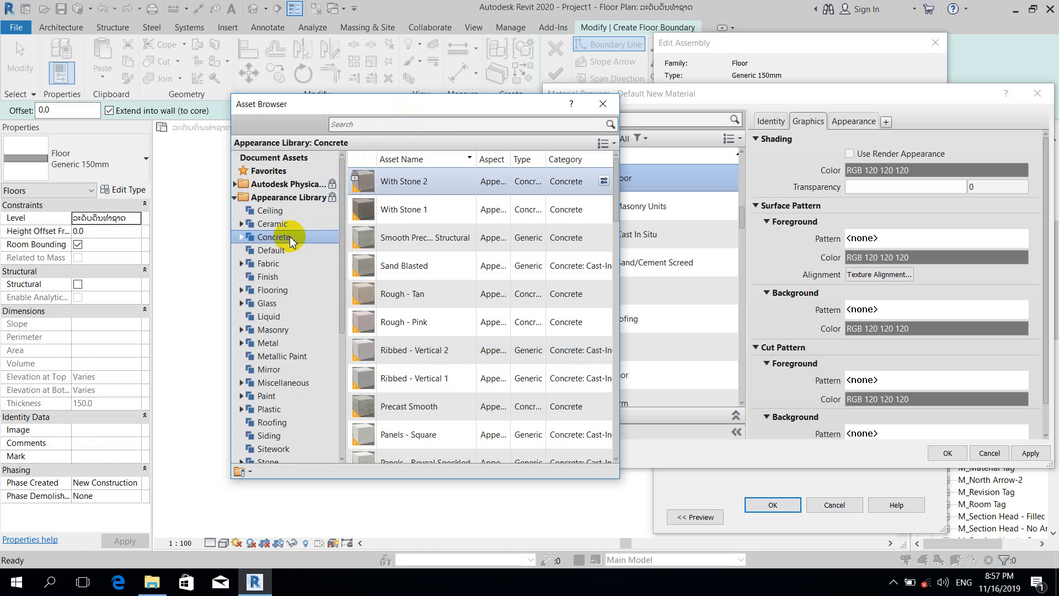
left_click(498, 211)
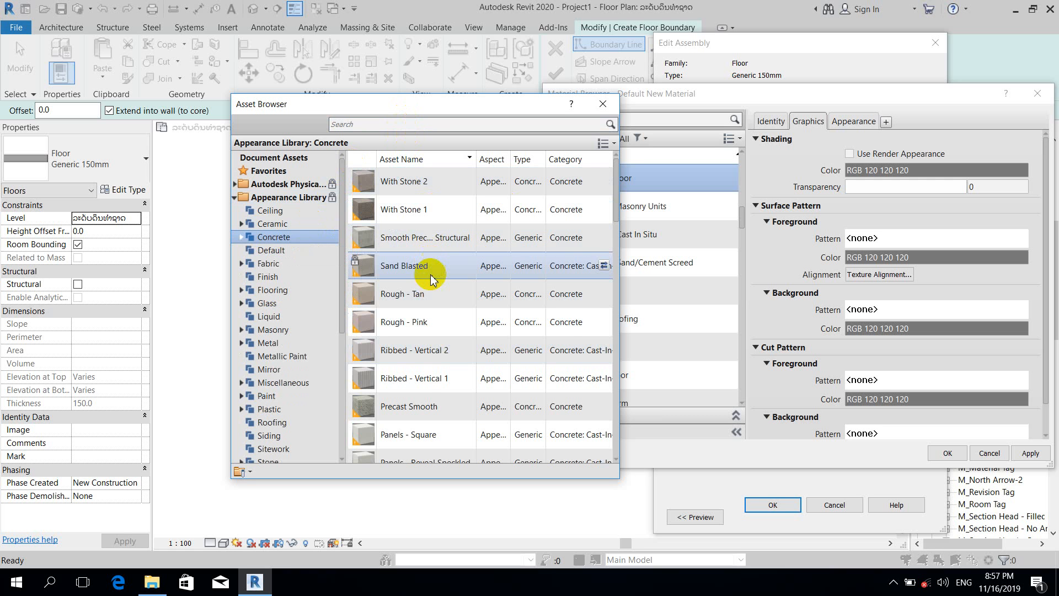
scroll(433, 285, "down", 10)
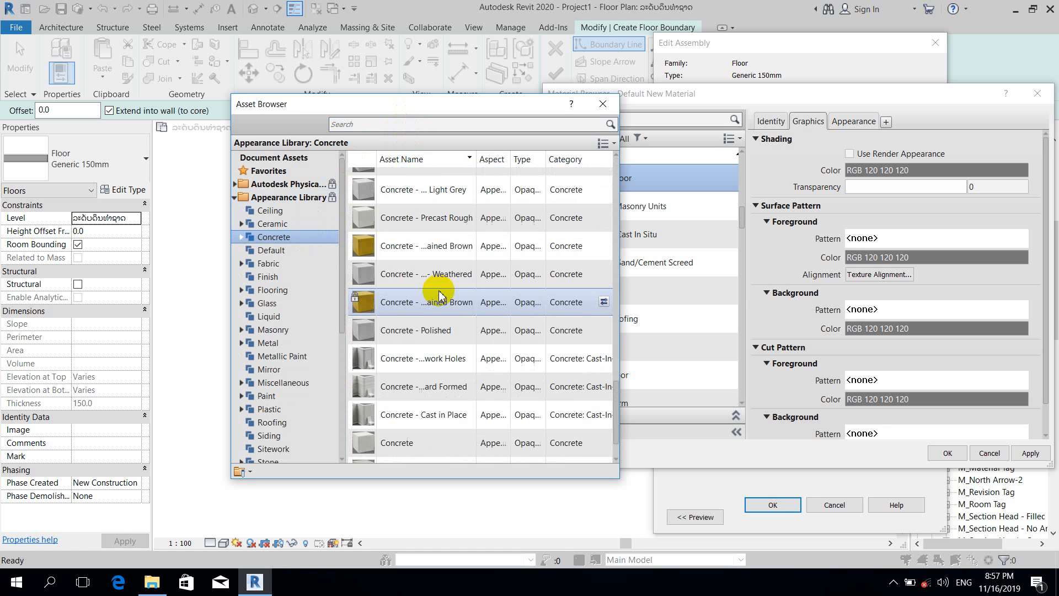
scroll(436, 295, "down", 3)
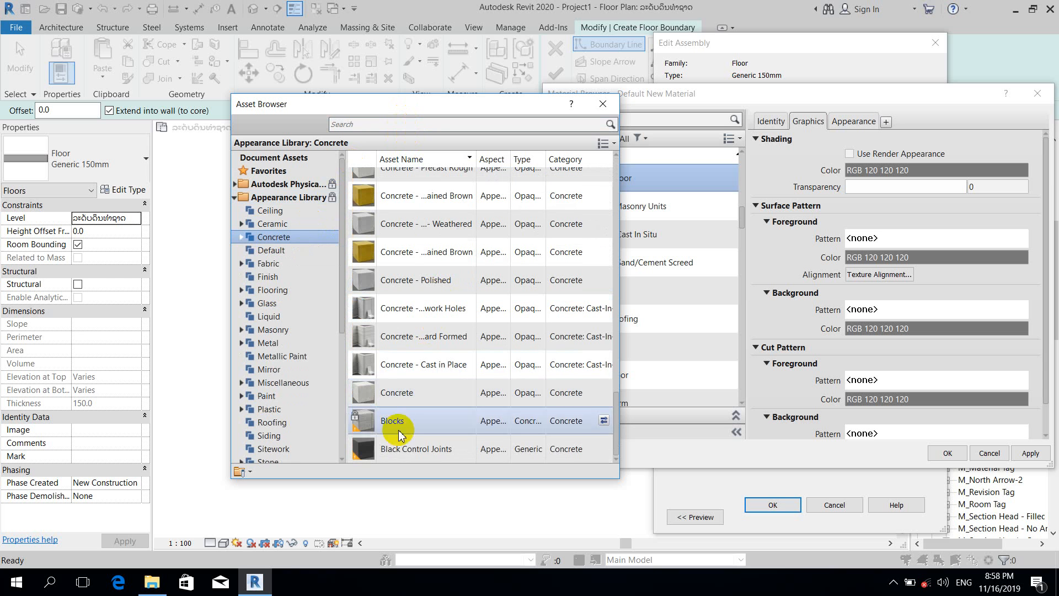
double_click(426, 395)
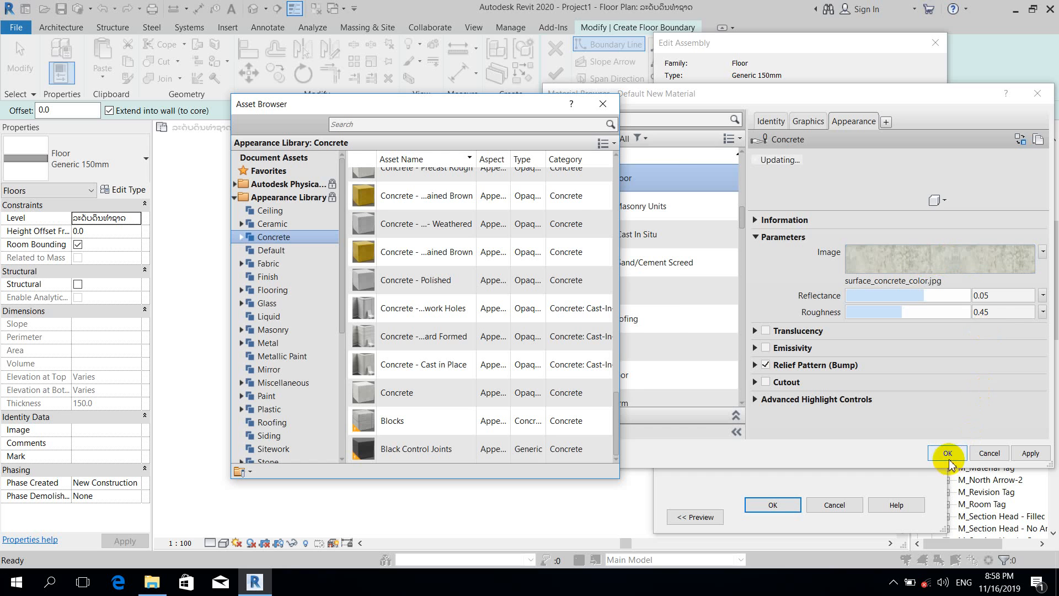
left_click(931, 457)
left_click(931, 457)
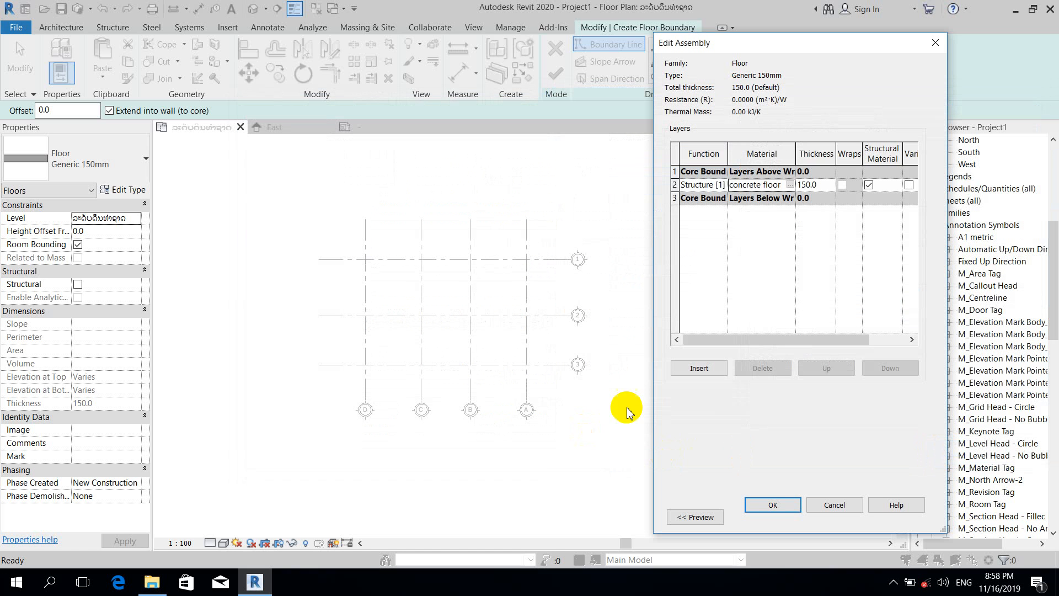
Set the concrete floor layer's thickness to 100 and insert a new layer above it
left_click(820, 188)
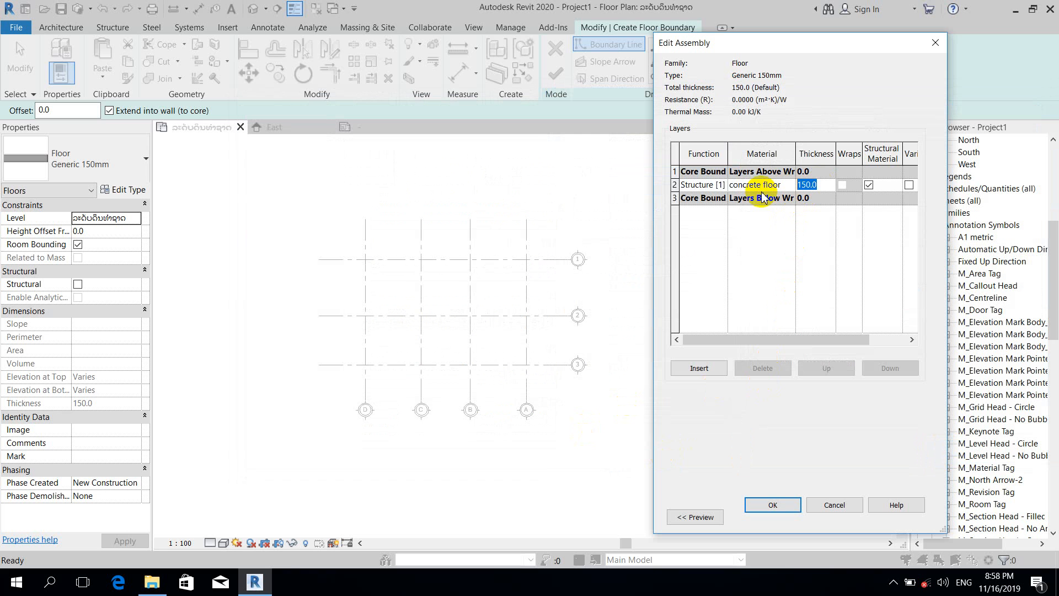
type("1")
left_click(822, 247)
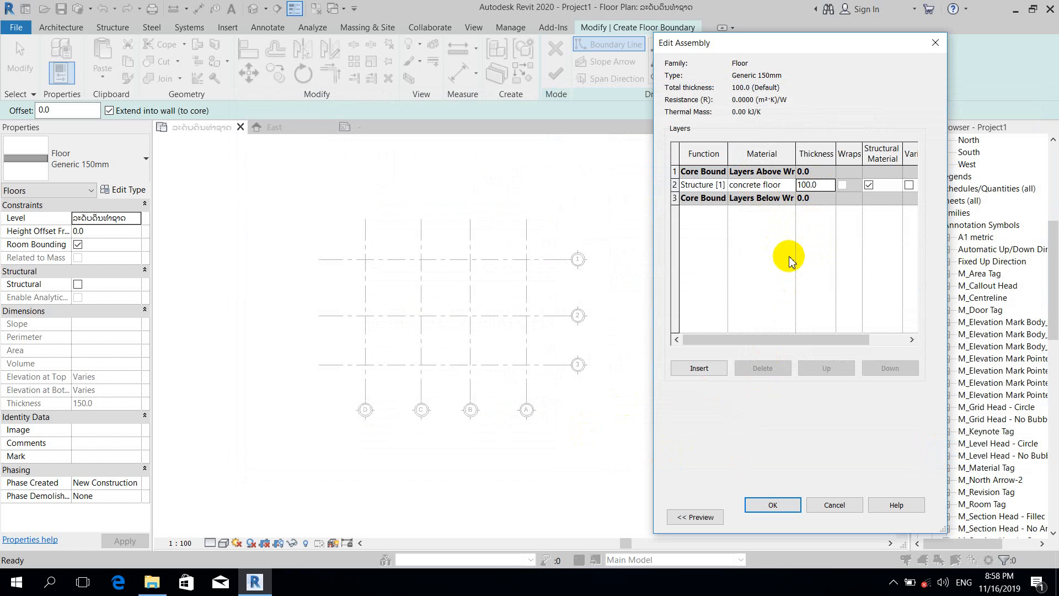
left_click(708, 370)
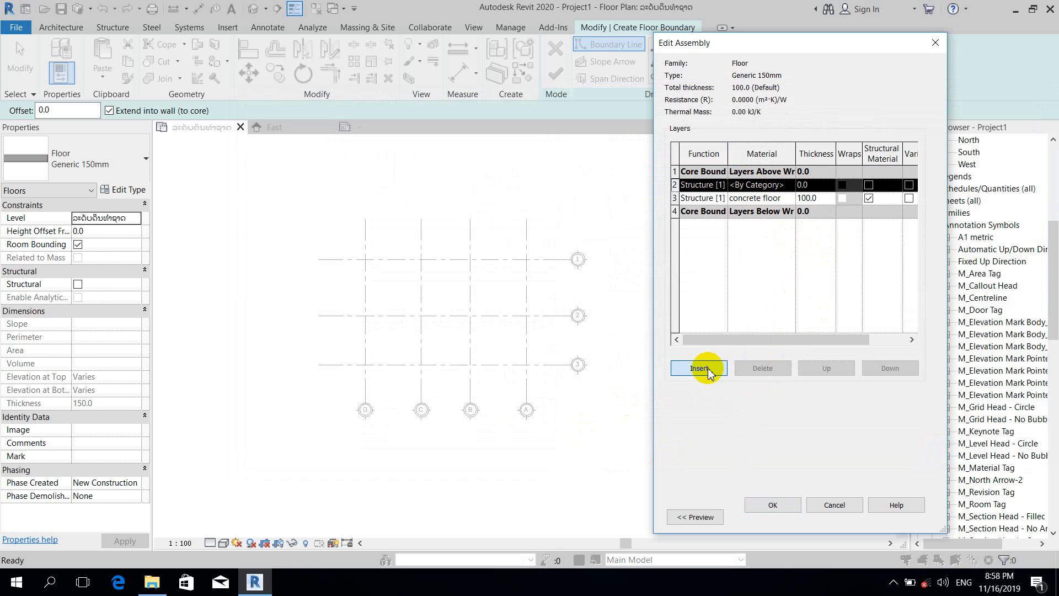
left_click(805, 186)
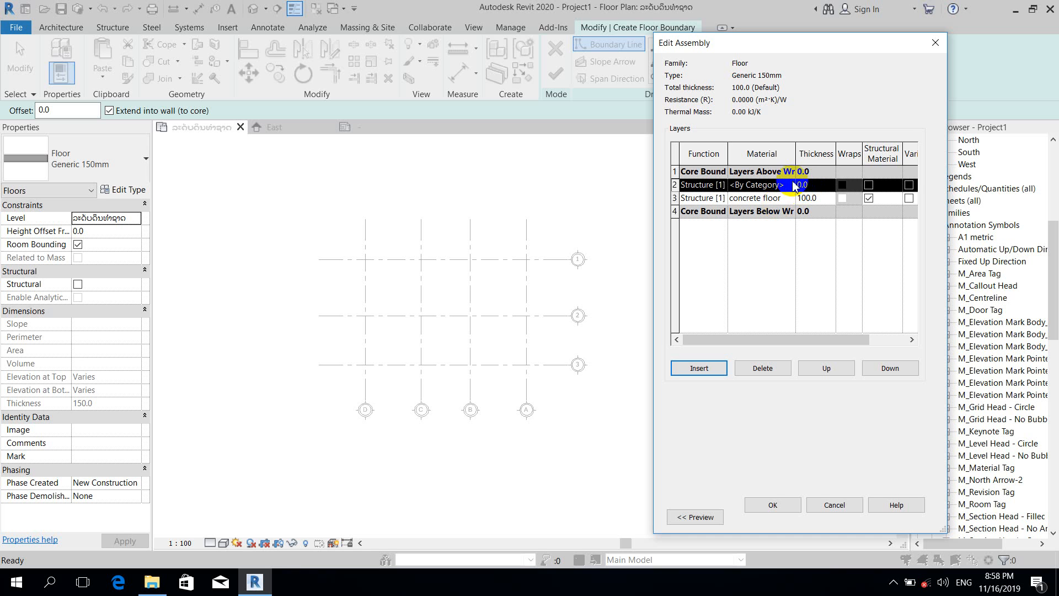
Create a new material named "mortar floor" for the newly inserted layer
left_click(792, 185)
left_click(792, 184)
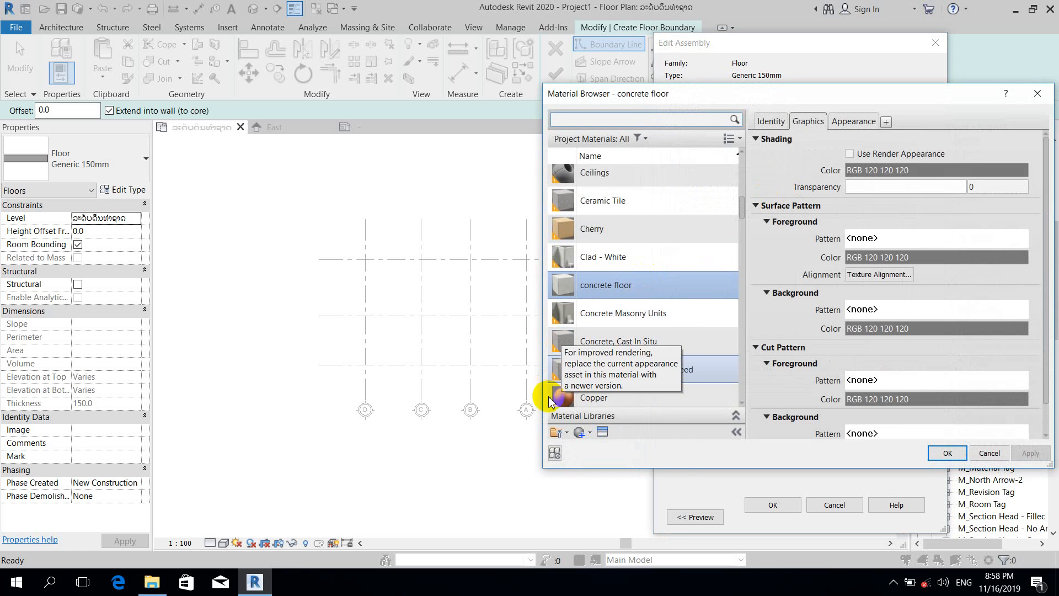
left_click(579, 433)
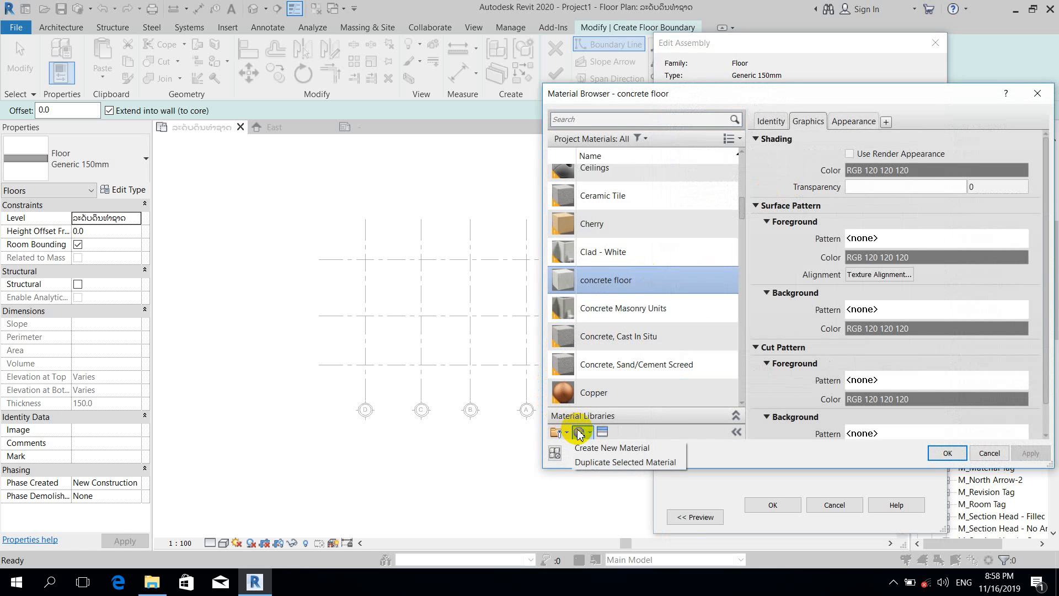
left_click(605, 447)
right_click(606, 277)
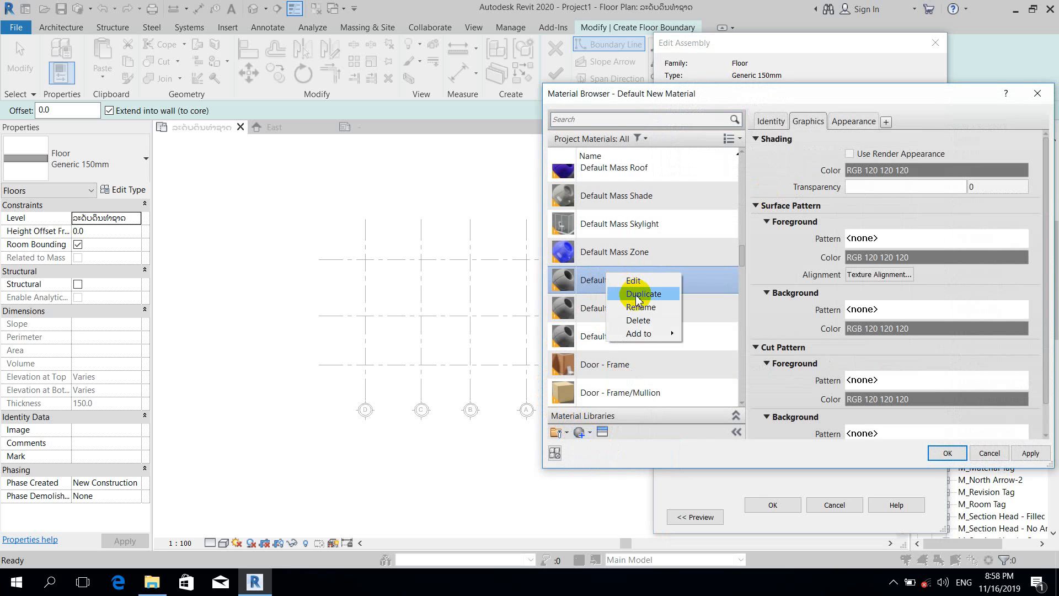
left_click(645, 307)
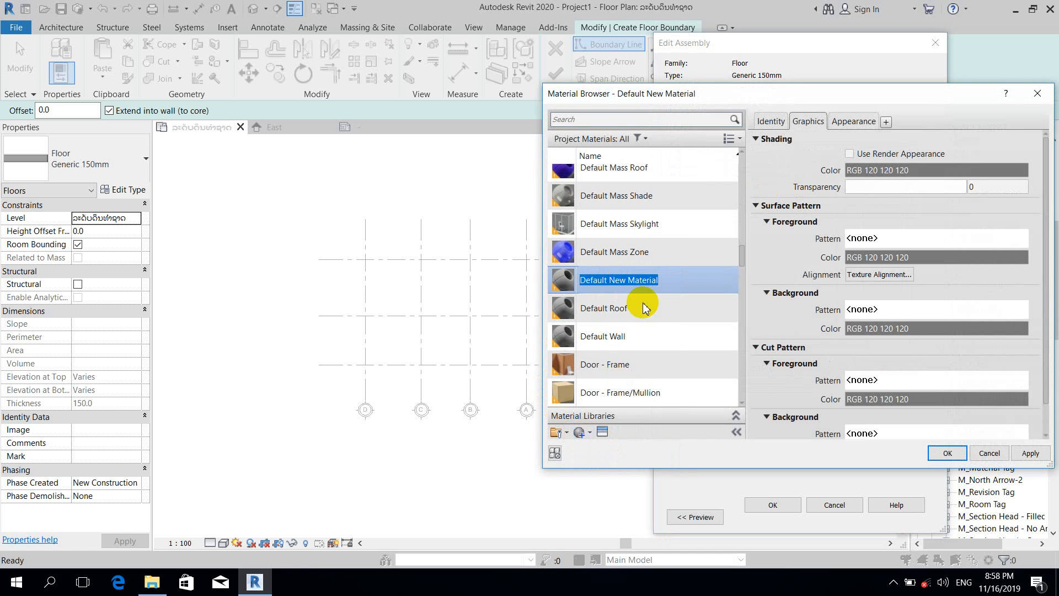
type("mortar floor")
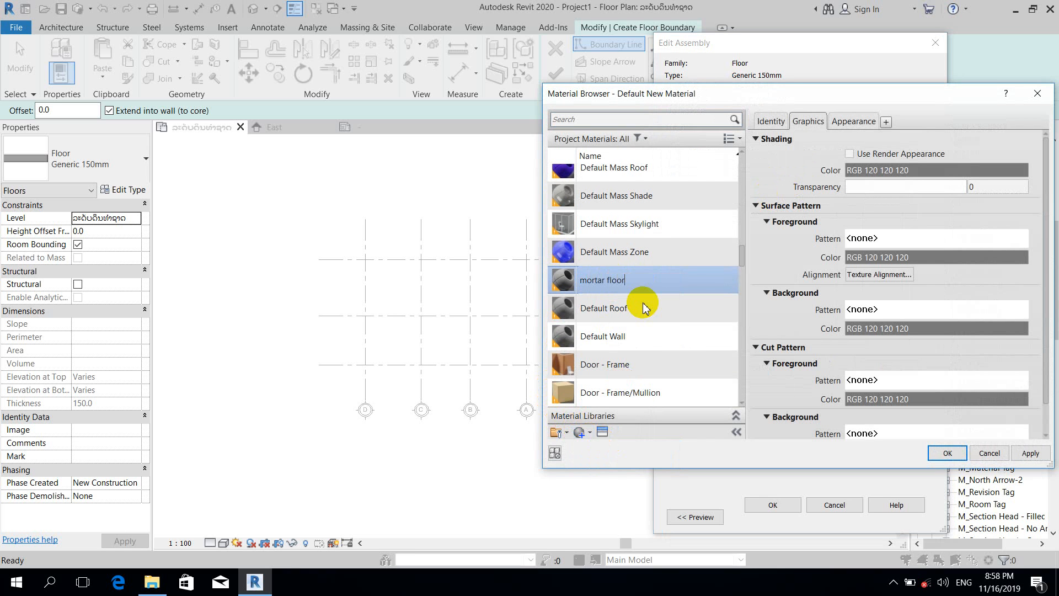
key("Return")
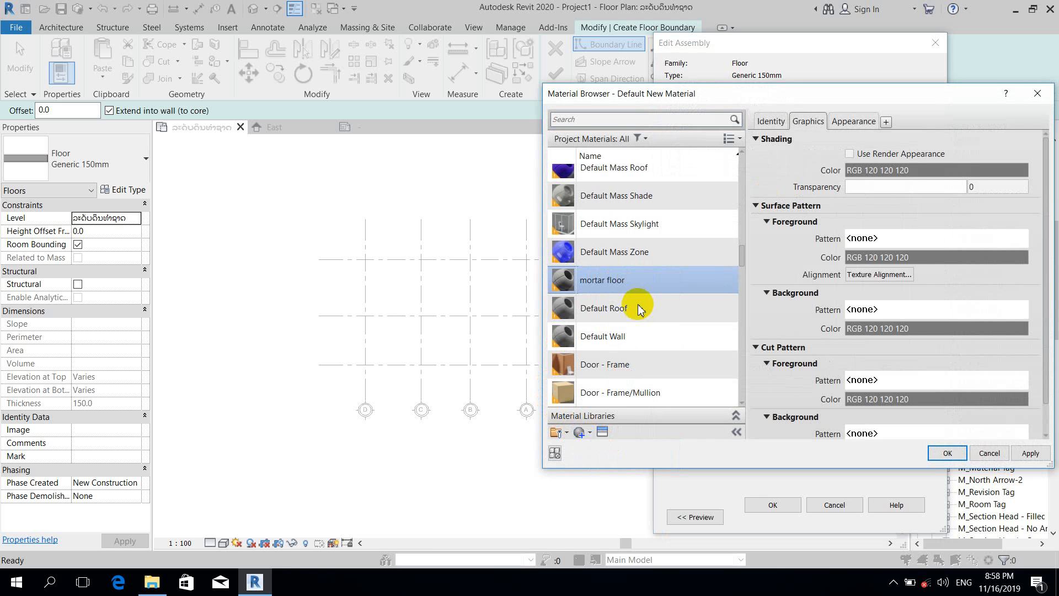
Give the mortar floor material the Wax - Varnish appearance asset from the Appearance Library's Finish category and assign it to the new layer
left_click(604, 433)
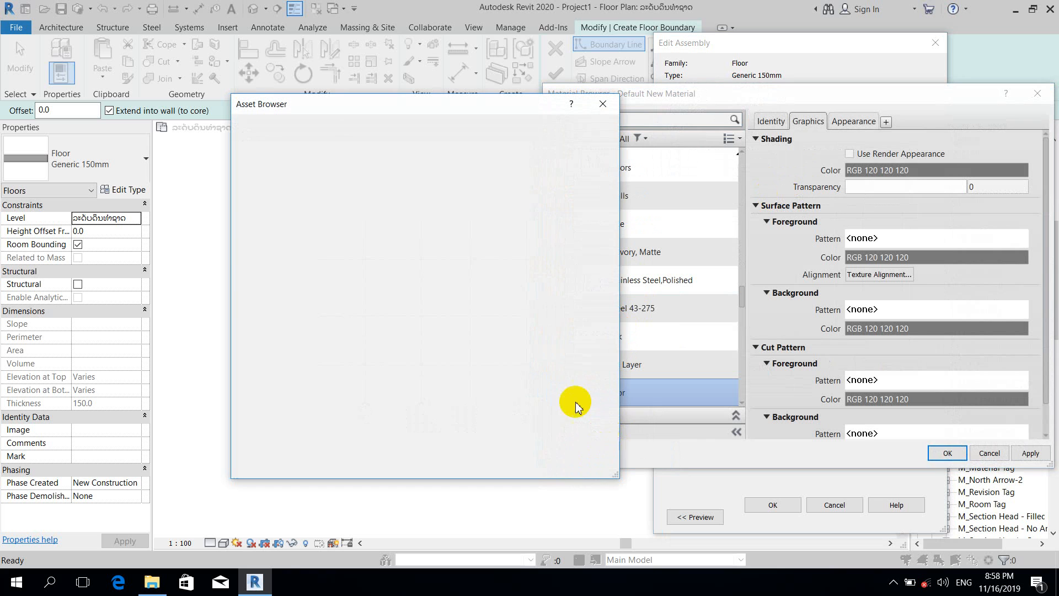
left_click(236, 197)
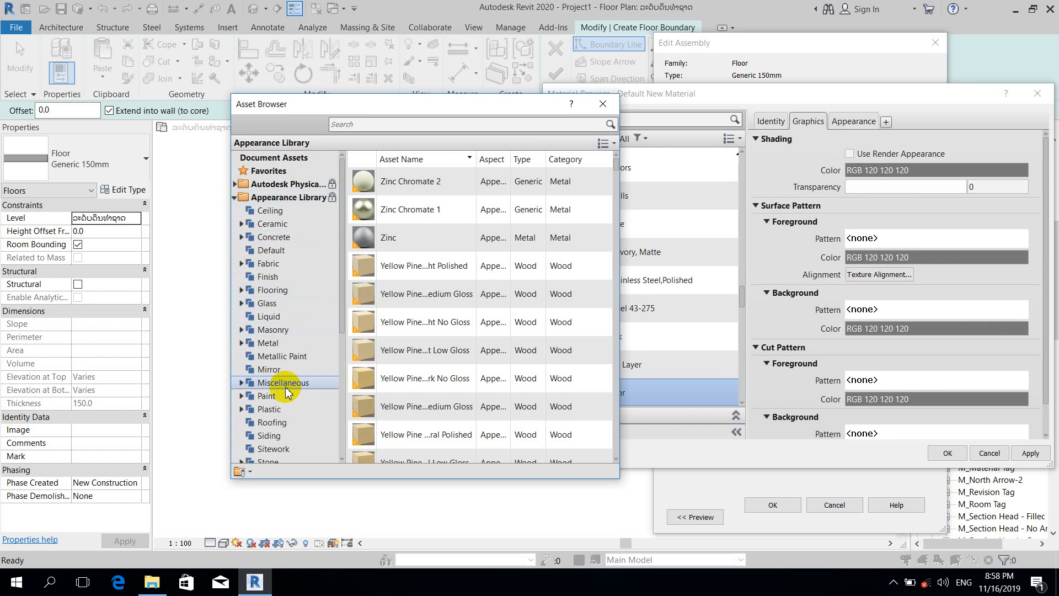
left_click(270, 278)
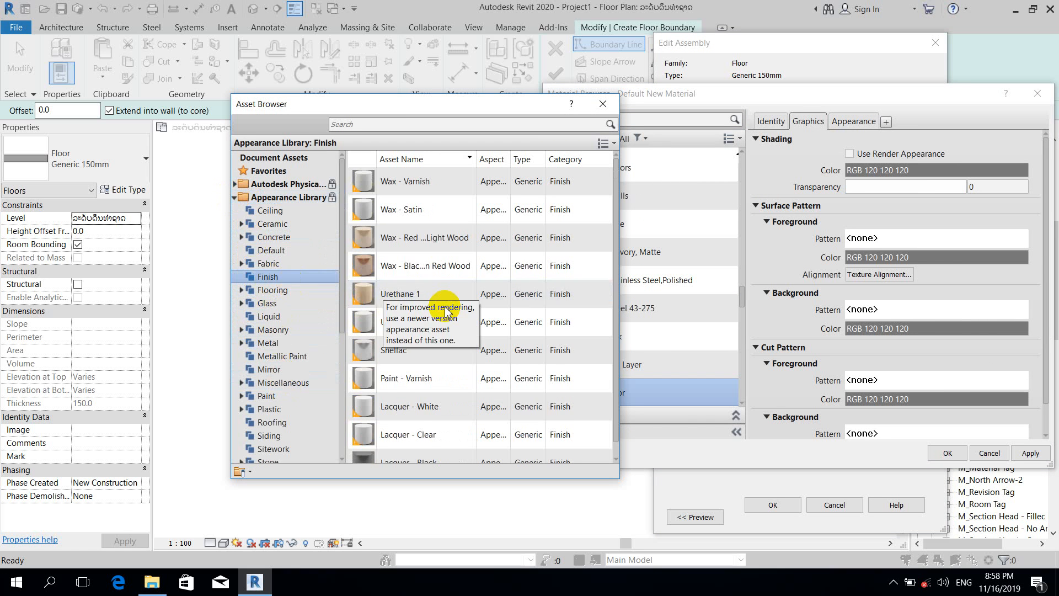
double_click(459, 189)
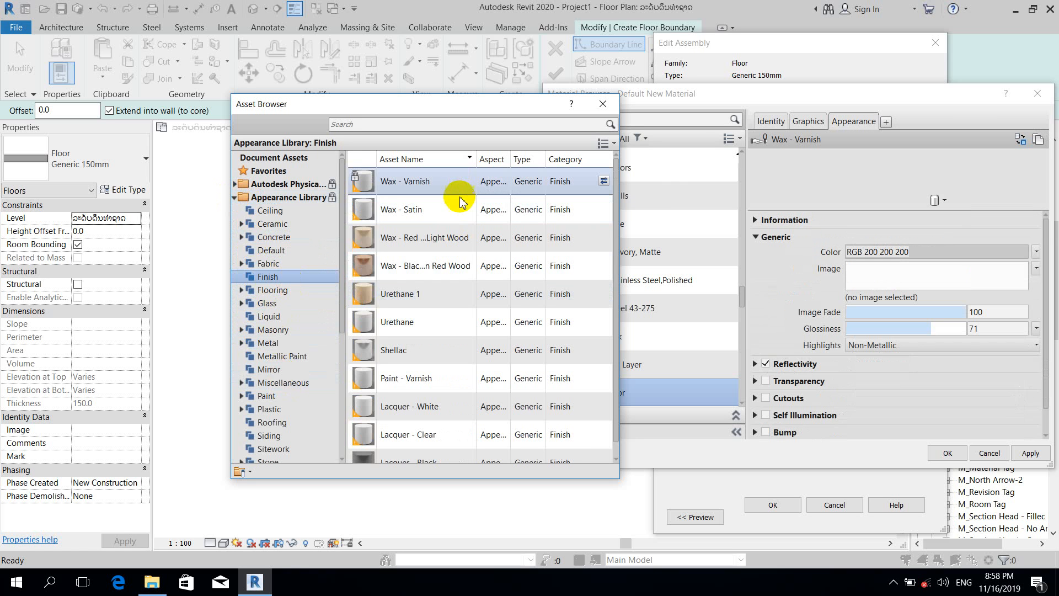
left_click(947, 452)
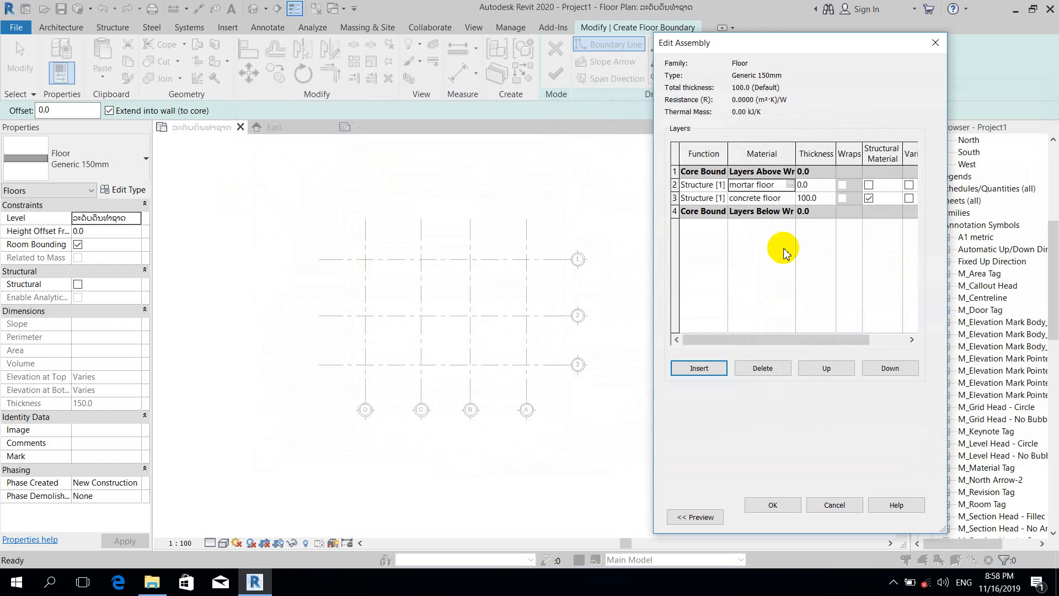
Set the mortar floor layer's thickness to 20 and insert a new layer above it
left_click(819, 186)
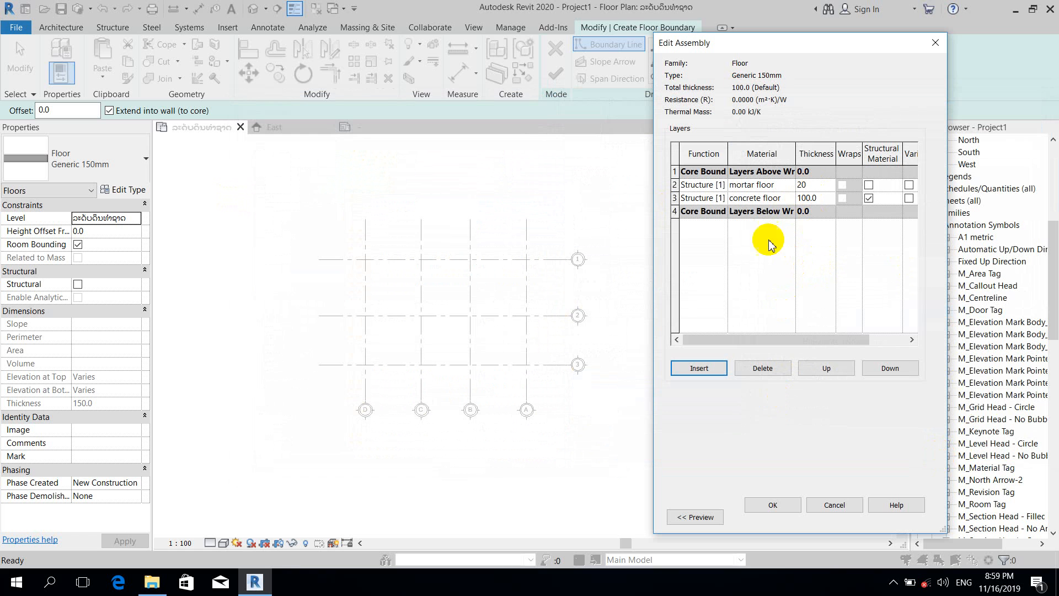
left_click(699, 366)
left_click(775, 198)
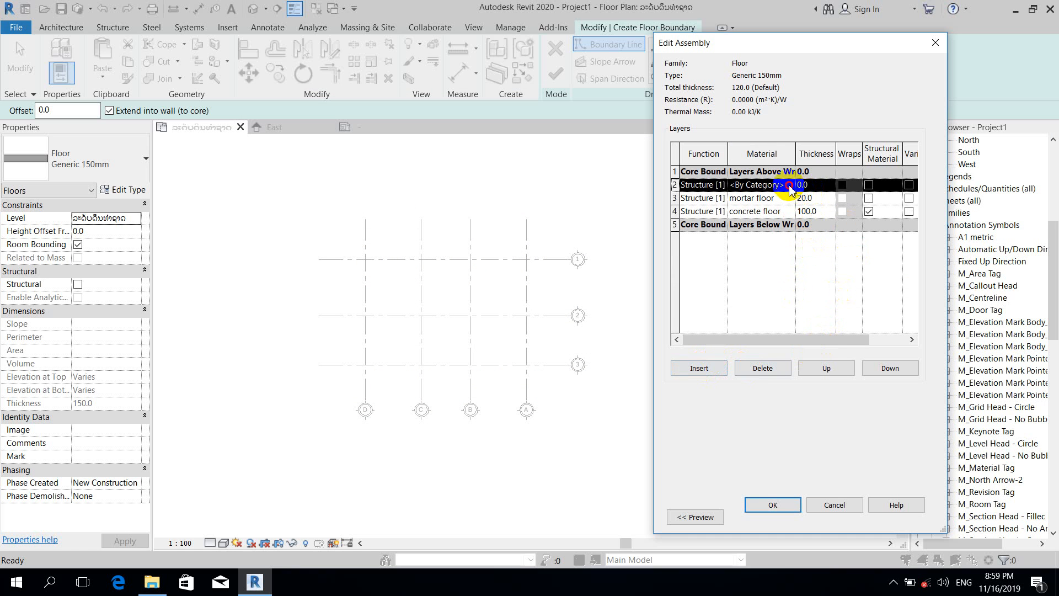
Create a new material named "tile floor" for the newly inserted top layer
left_click(790, 197)
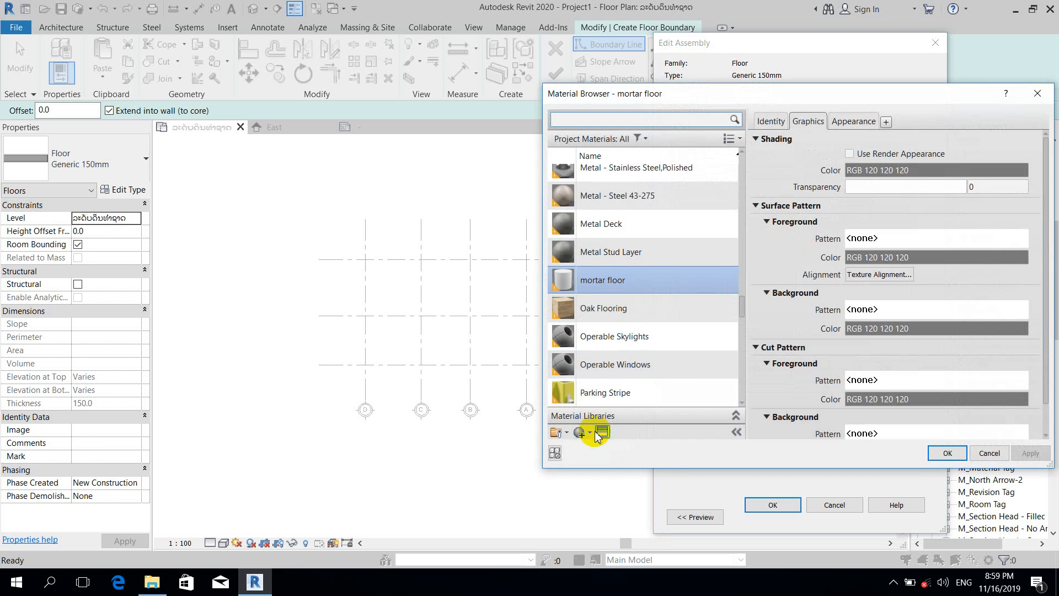
left_click(584, 432)
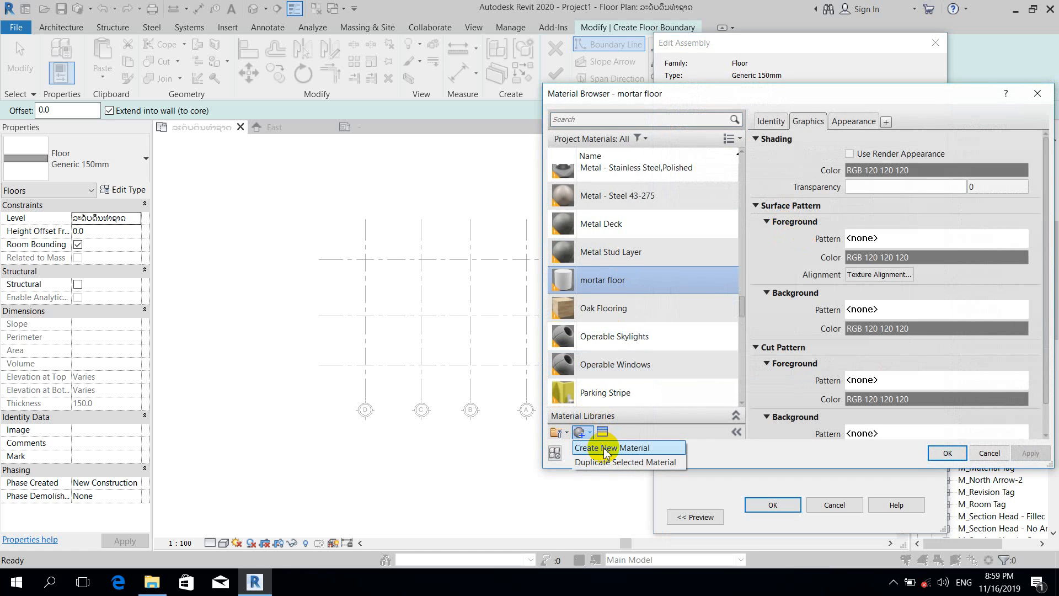
left_click(606, 448)
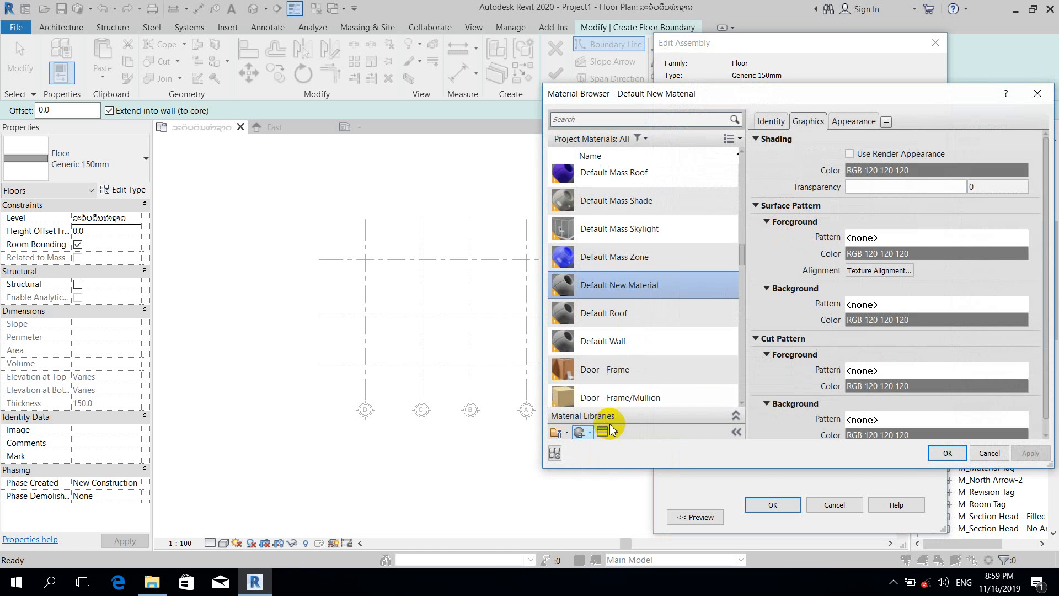
right_click(621, 283)
left_click(657, 319)
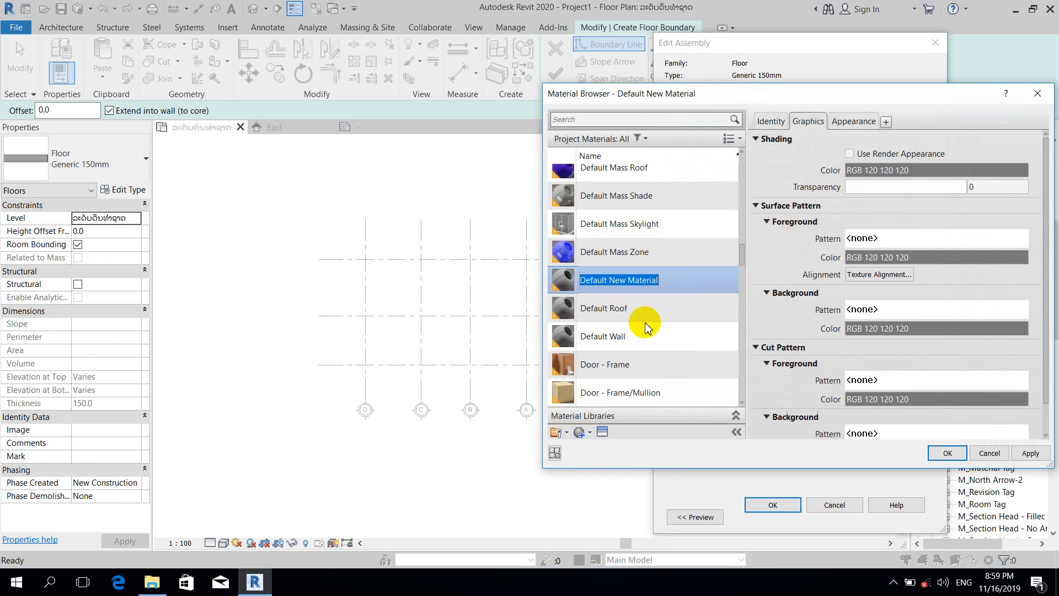
right_click(650, 282)
left_click(691, 322)
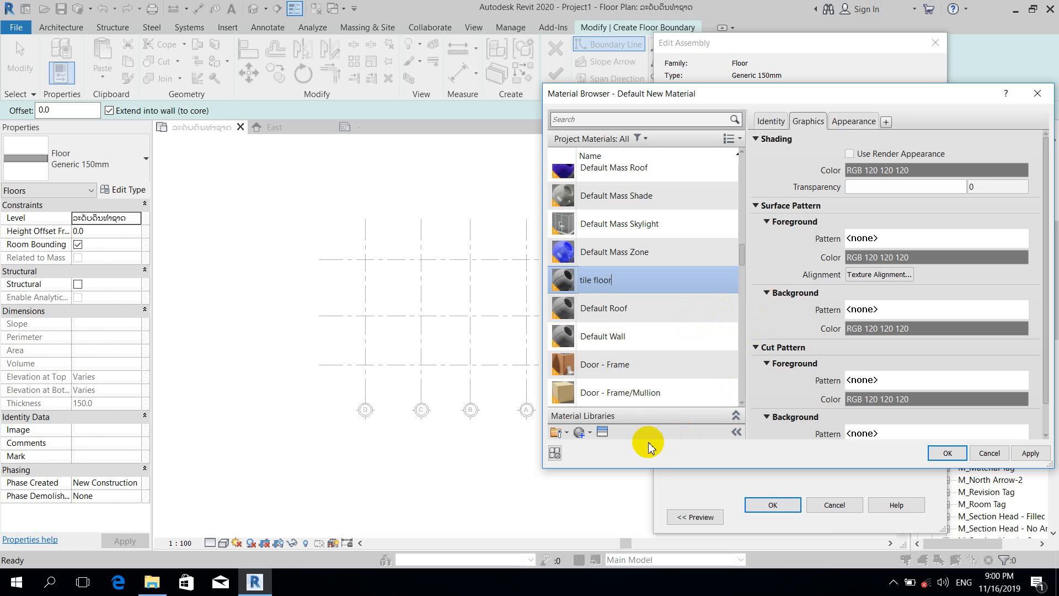
Give the tile floor material the Coarse Polished - White appearance asset from the Appearance Library's Stone category and assign it to the top layer
left_click(603, 432)
left_click(282, 197)
left_click(235, 198)
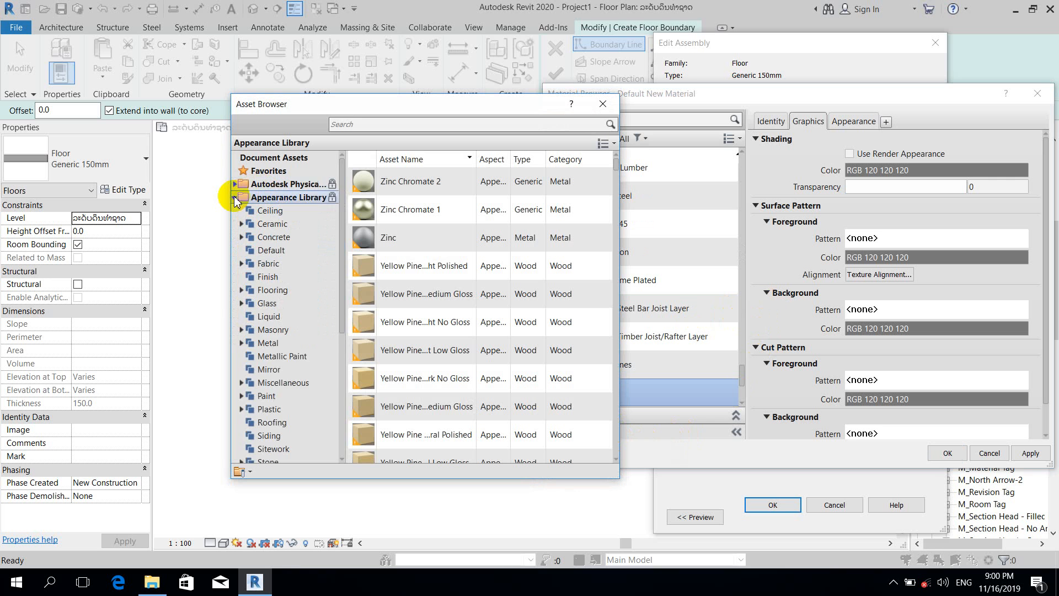
scroll(287, 389, "down", 3)
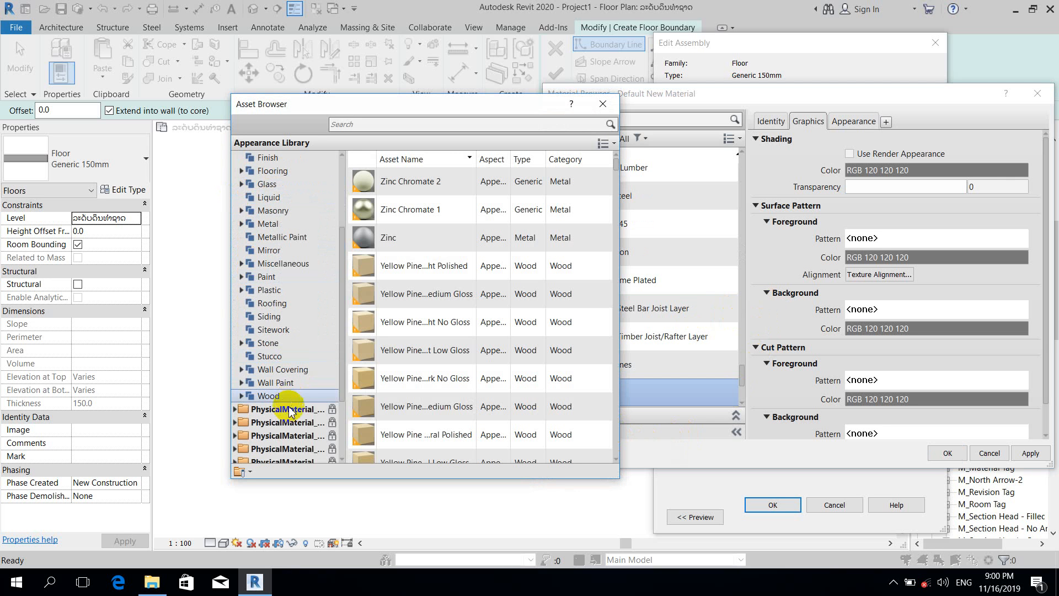
left_click(282, 343)
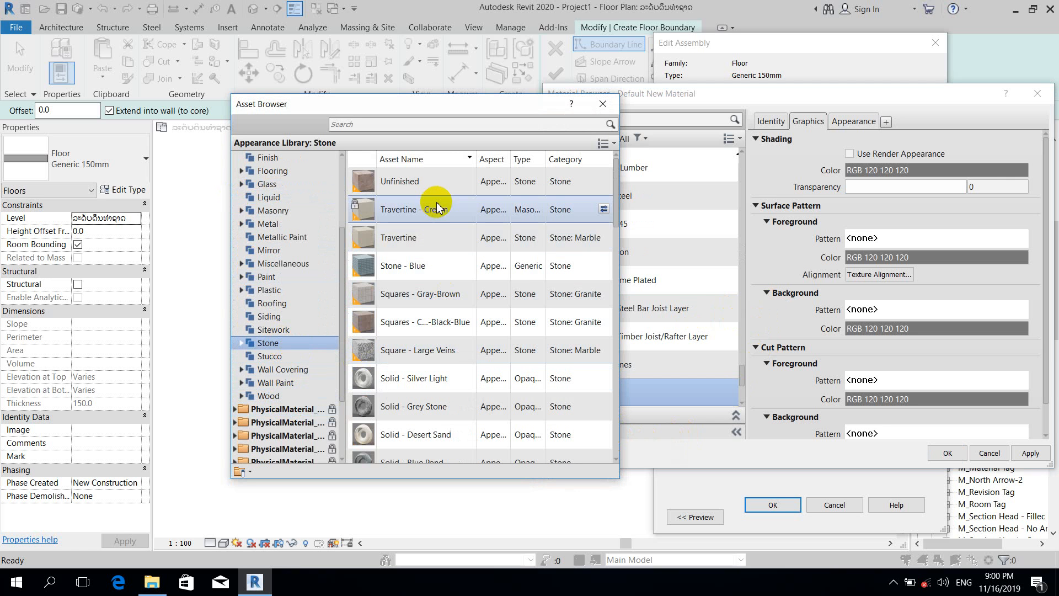
scroll(449, 292, "down", 5)
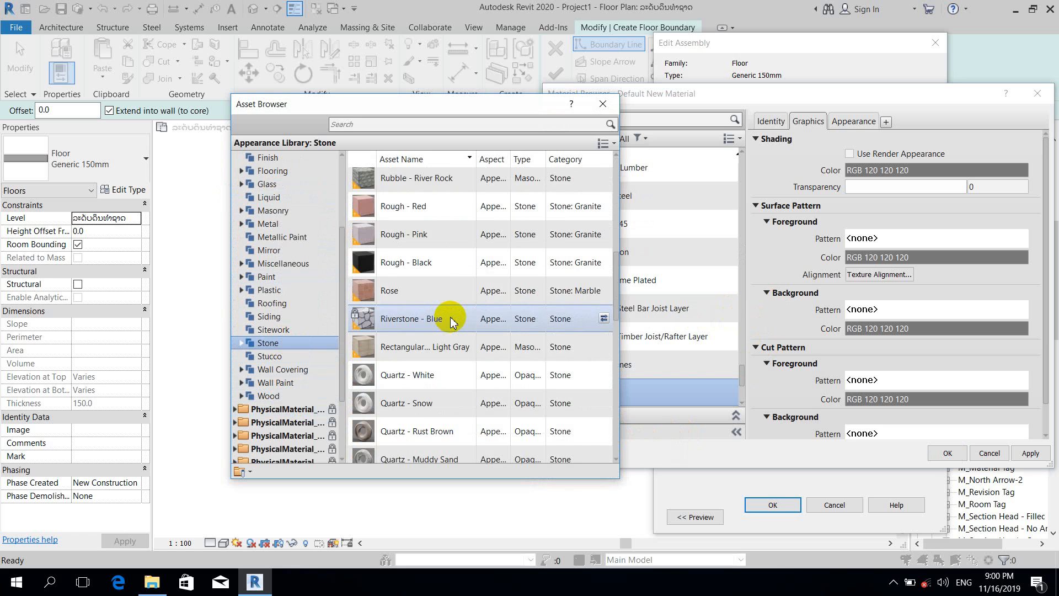
scroll(450, 321, "down", 8)
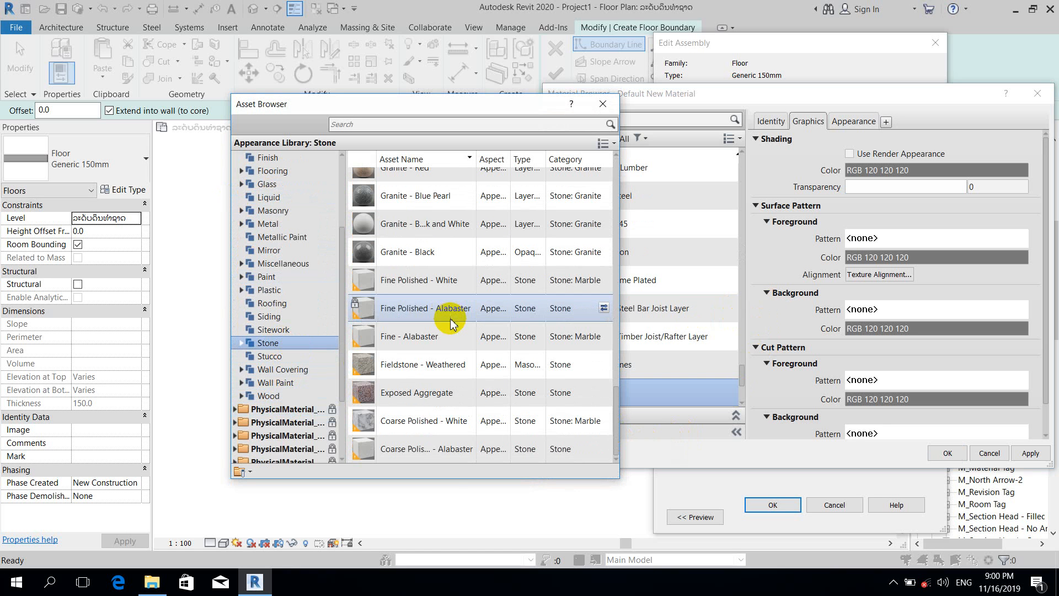
double_click(443, 426)
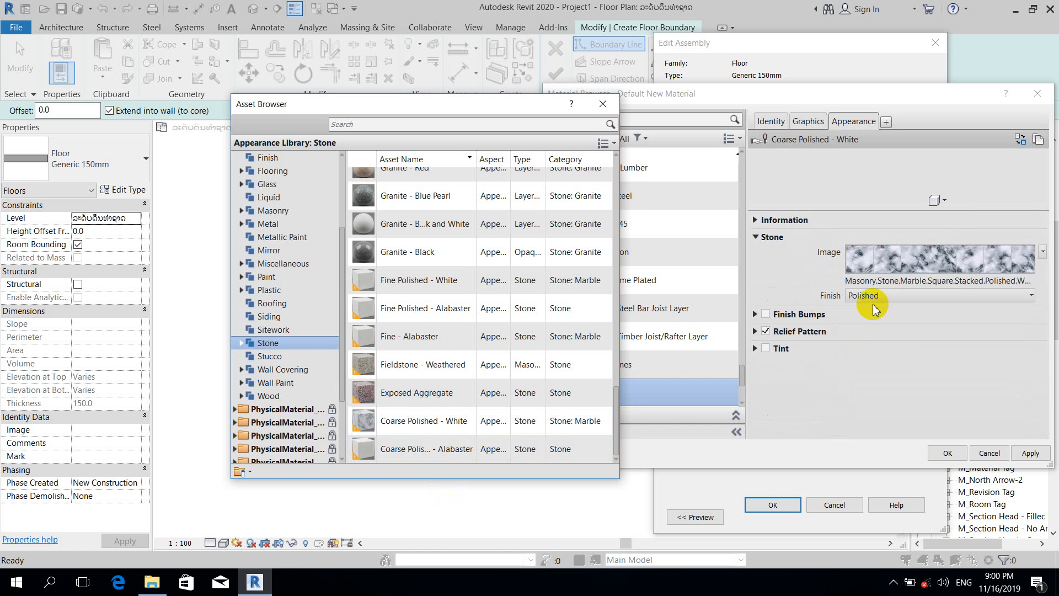
left_click(948, 452)
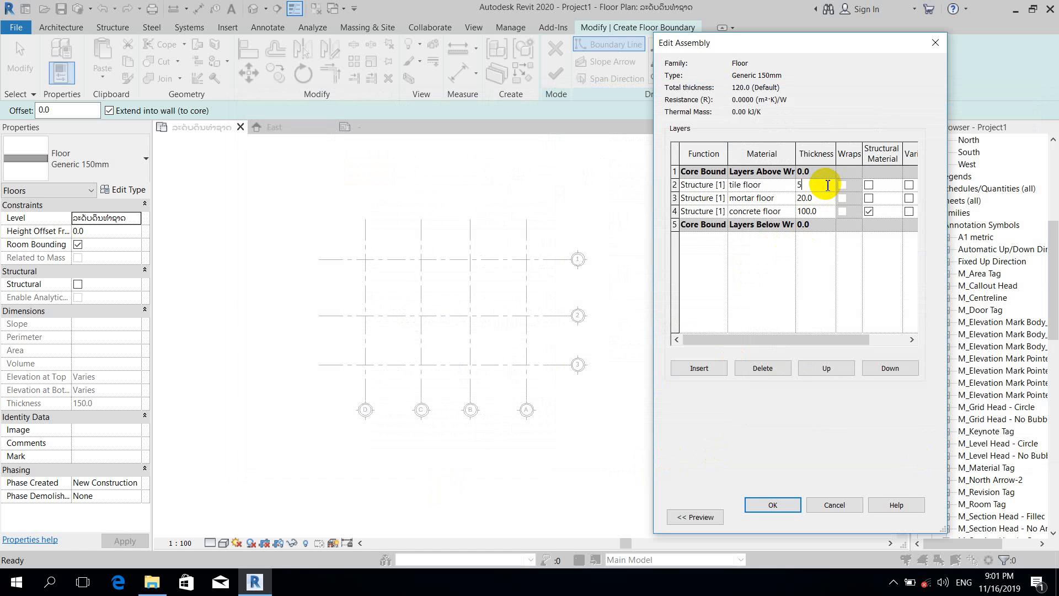
Set the tile floor layer's thickness to 5 and accept the floor type's layered structure
left_click(776, 504)
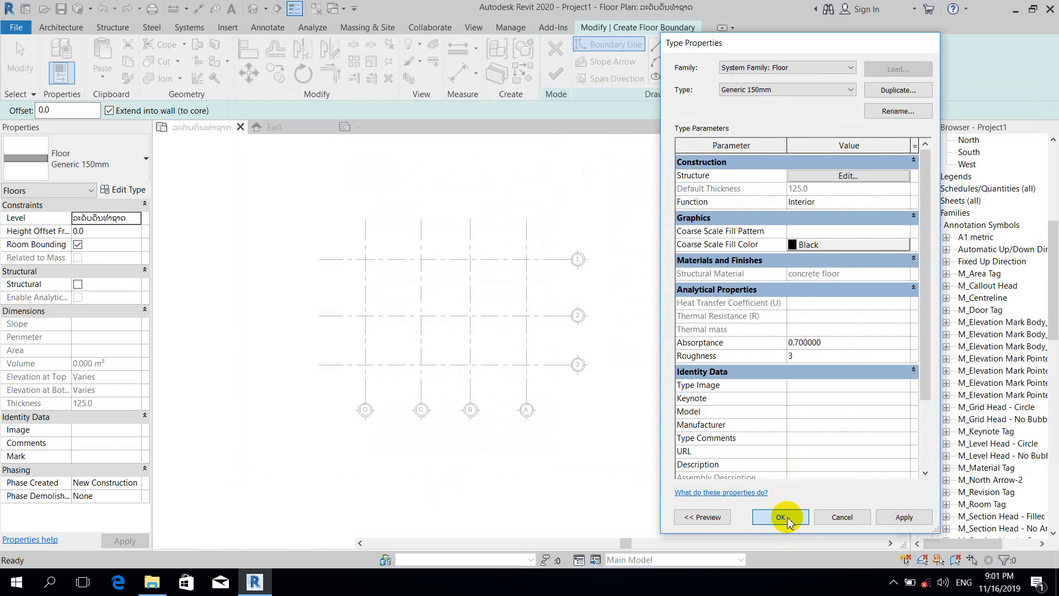
left_click(781, 517)
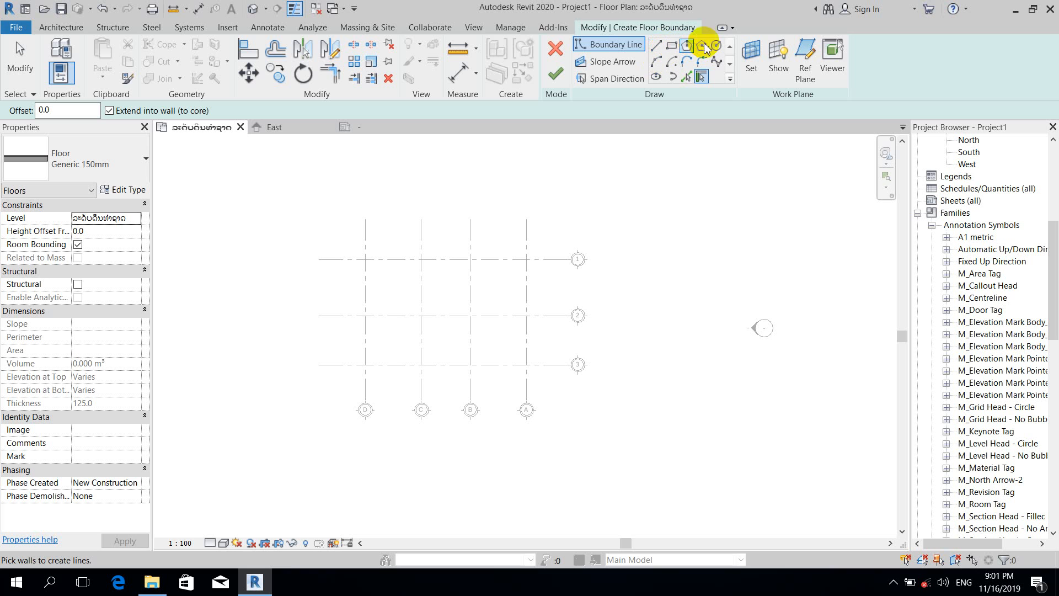
Sketch a rectangular floor boundary from grid intersection D-1 to A-3 and finish the floor
left_click(671, 48)
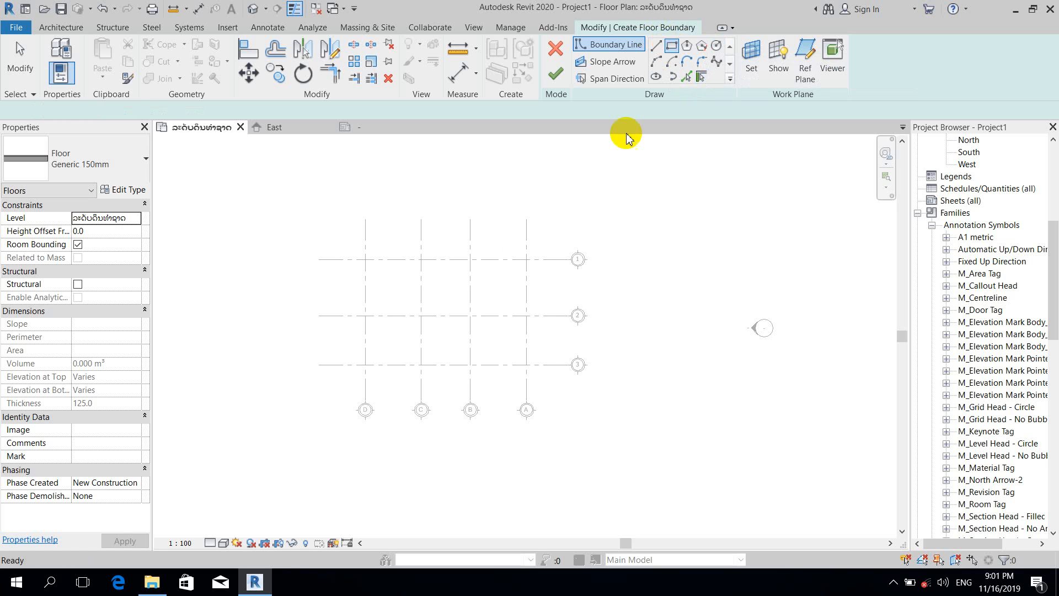
left_click(365, 259)
left_click(527, 365)
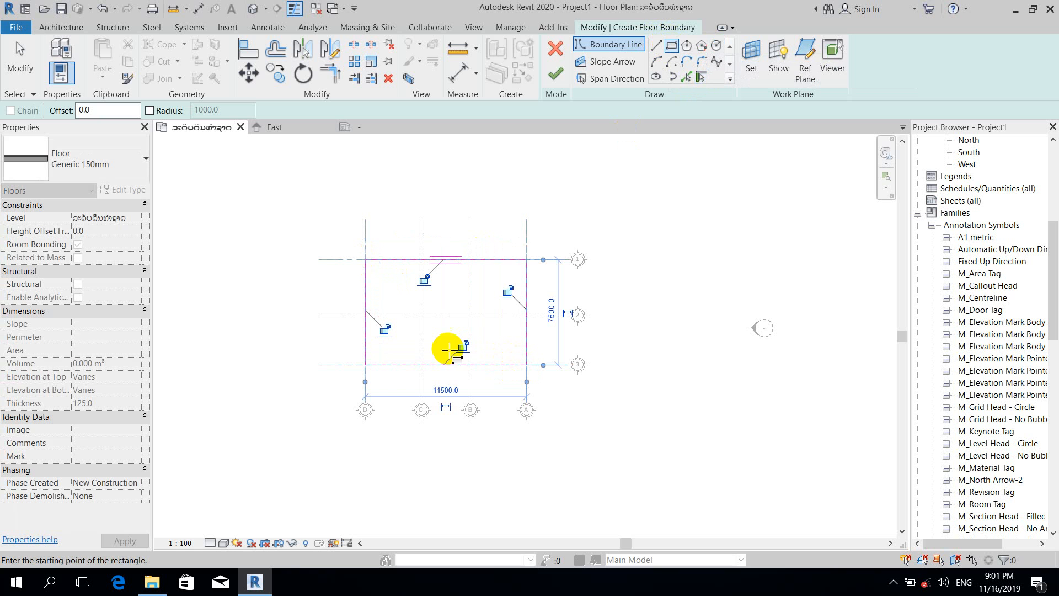
left_click(556, 73)
key("Escape")
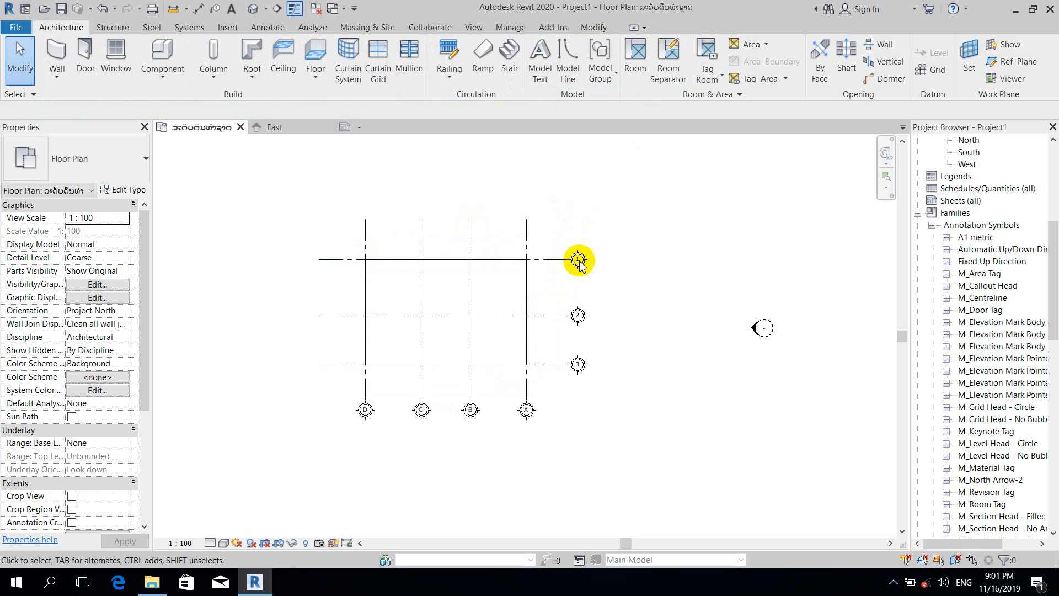
left_click(496, 260)
key("Escape")
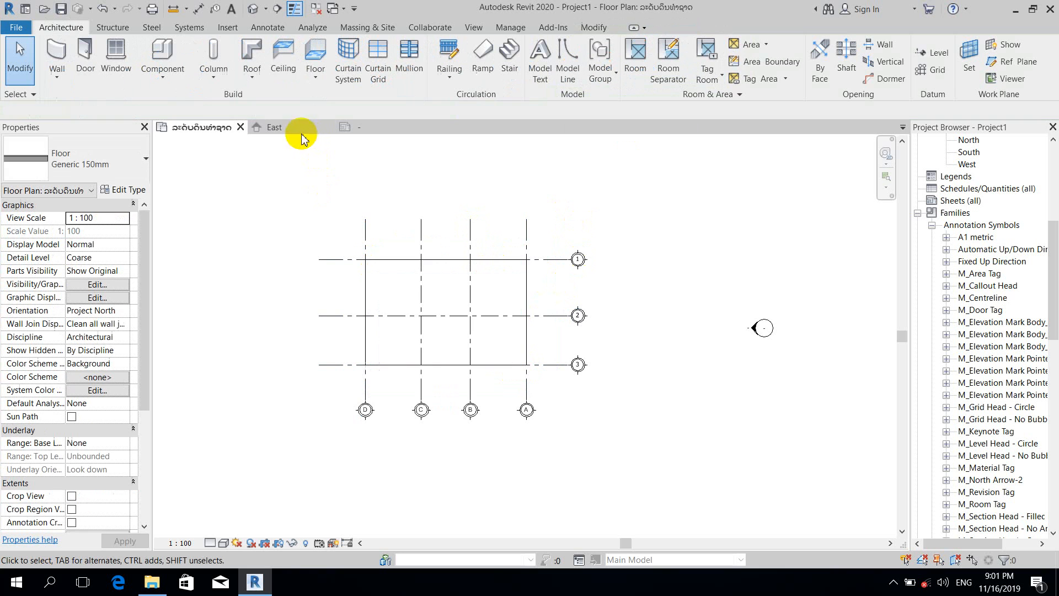
Open the default 3D view and set its detail level to Fine and its visual style to Realistic
left_click(254, 10)
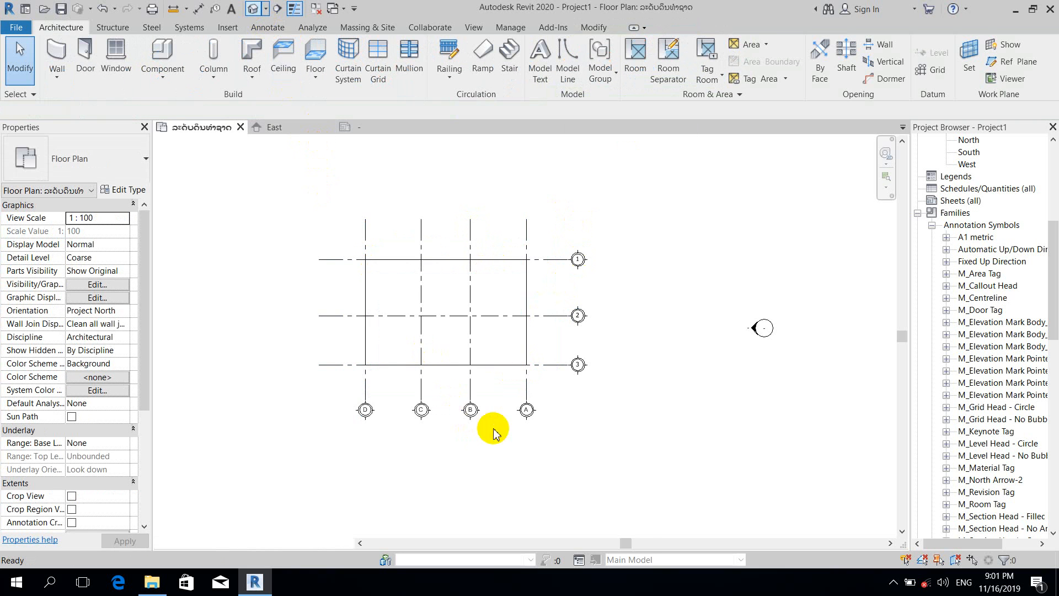
middle_click_drag(610, 403, 544, 430, "shift")
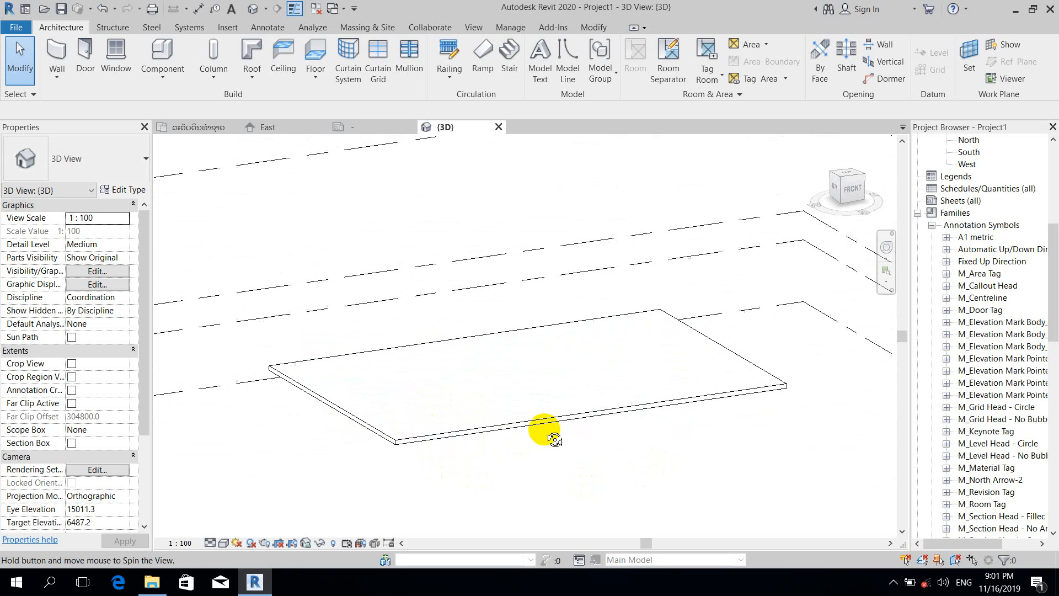
left_click(210, 544)
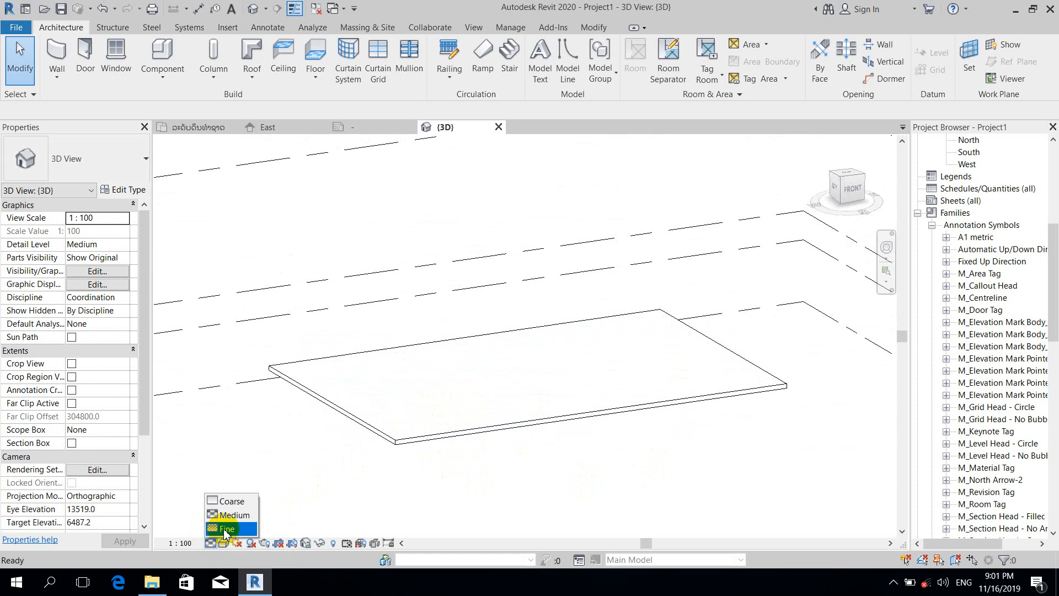
left_click(231, 529)
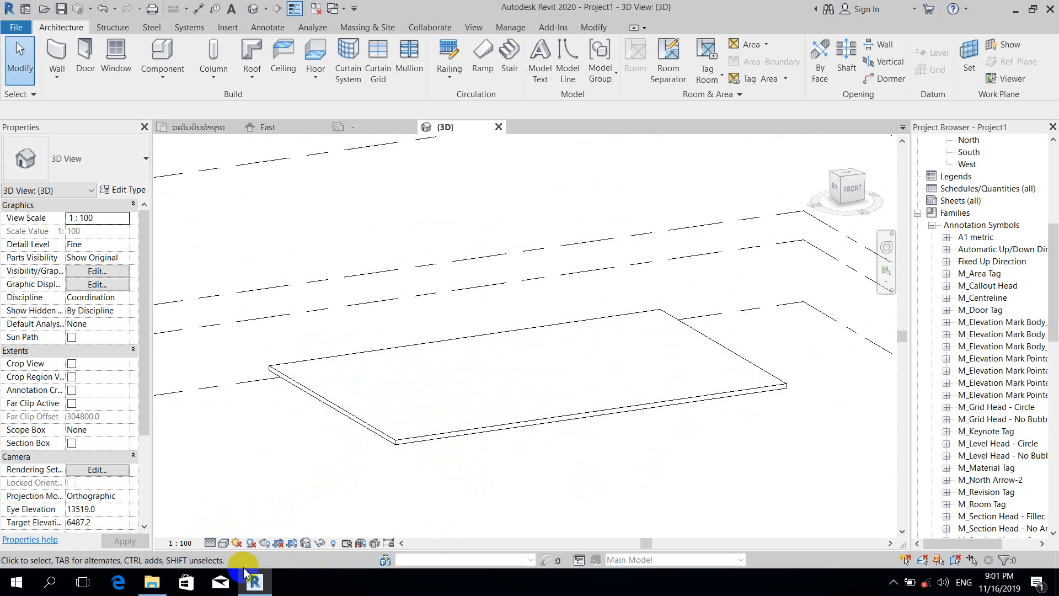
left_click(224, 544)
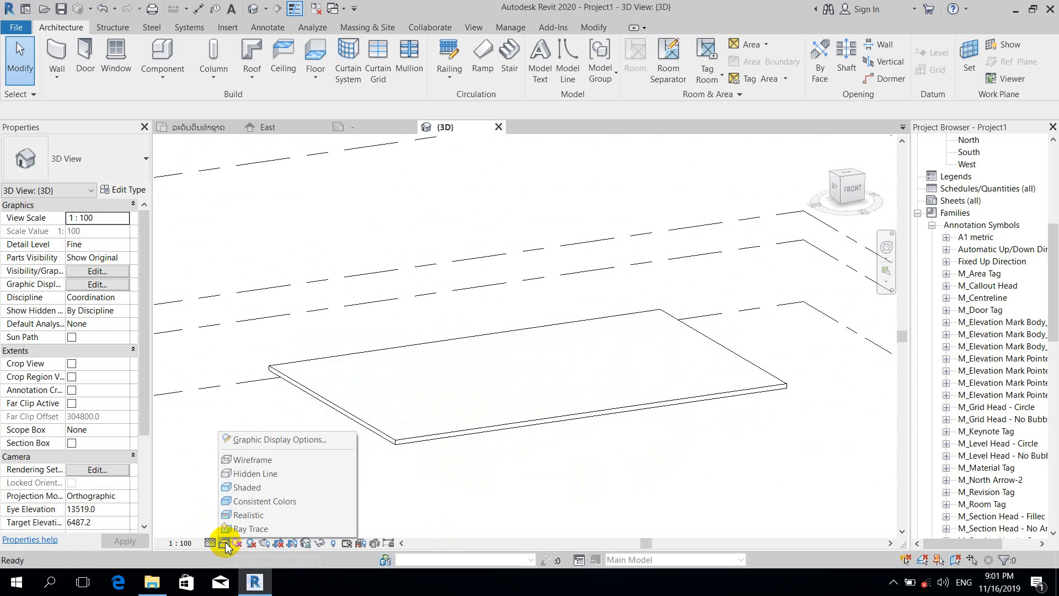
left_click(266, 518)
Examine the floor's top surface and edge materials up close in 3D, and return to the floor plan view
middle_click_drag(620, 465, 516, 443, "shift")
scroll(728, 438, "up", 6)
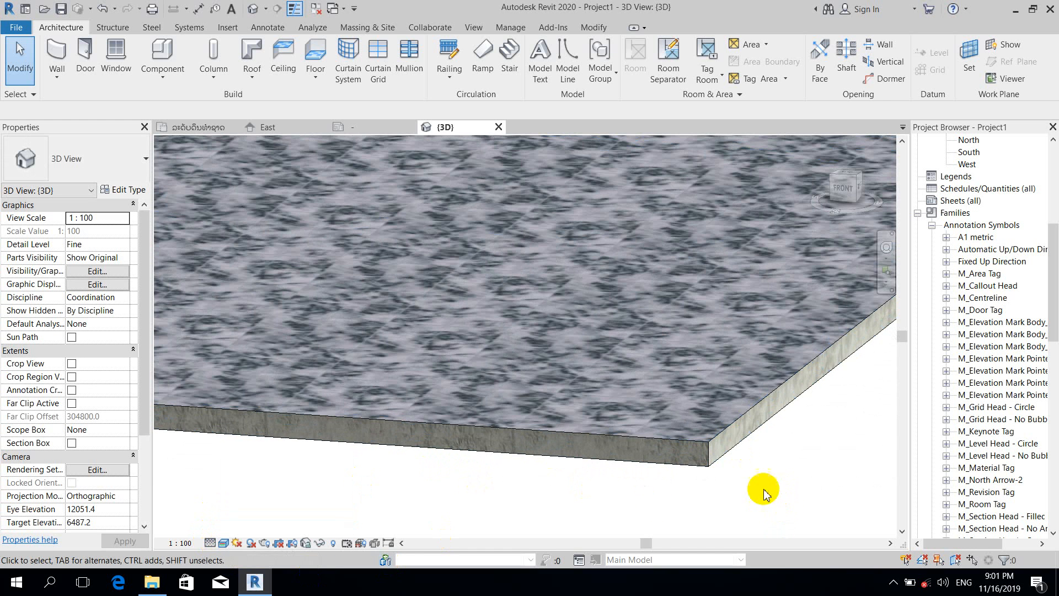
middle_click_drag(764, 492, 690, 436, "shift")
scroll(797, 265, "up", 5)
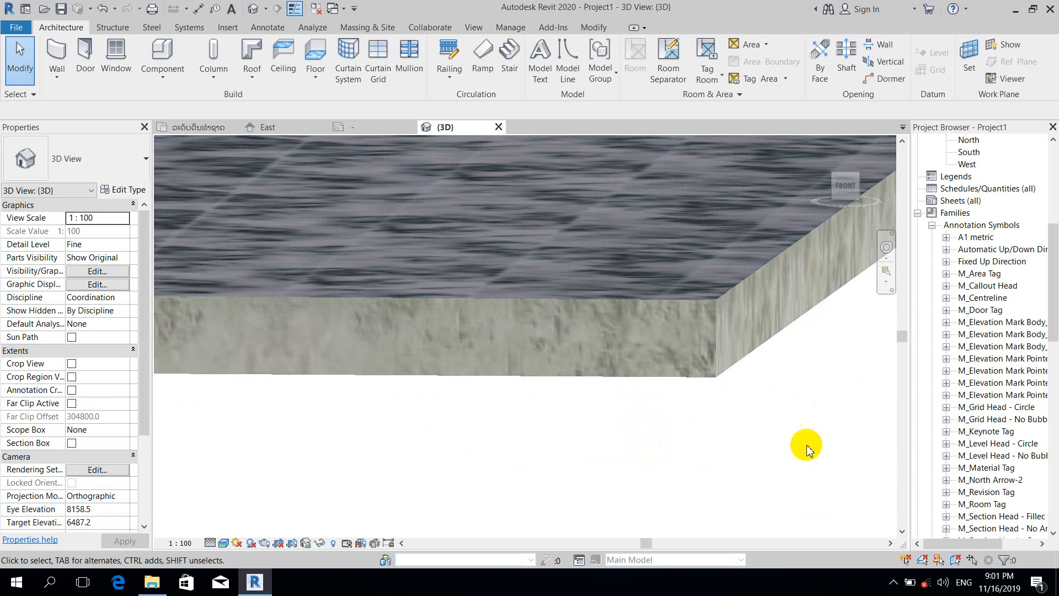
scroll(724, 316, "down", 5)
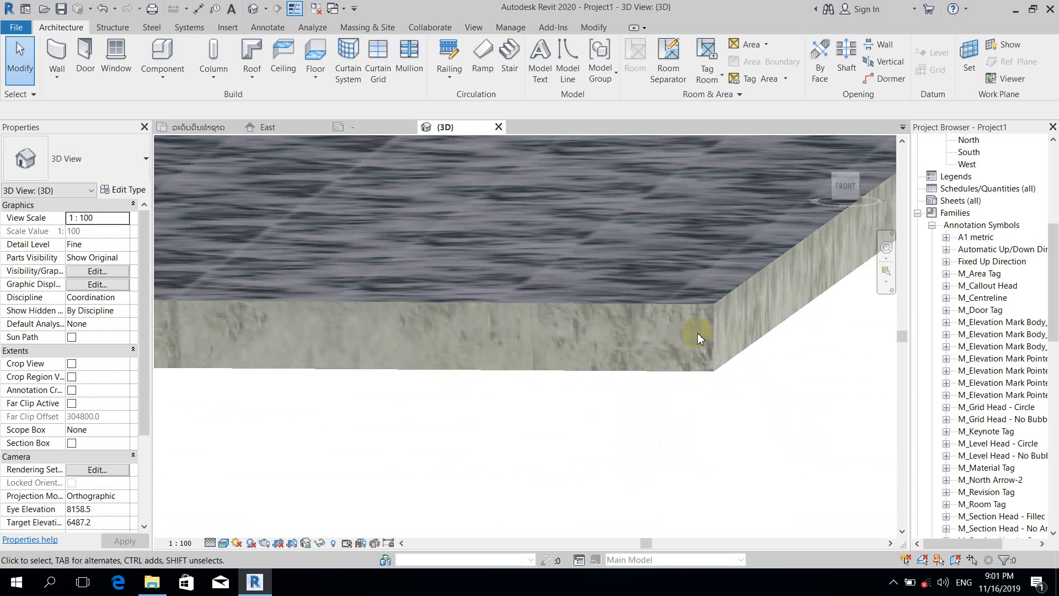
middle_click_drag(693, 343, 697, 431, "shift")
scroll(697, 430, "down", 3)
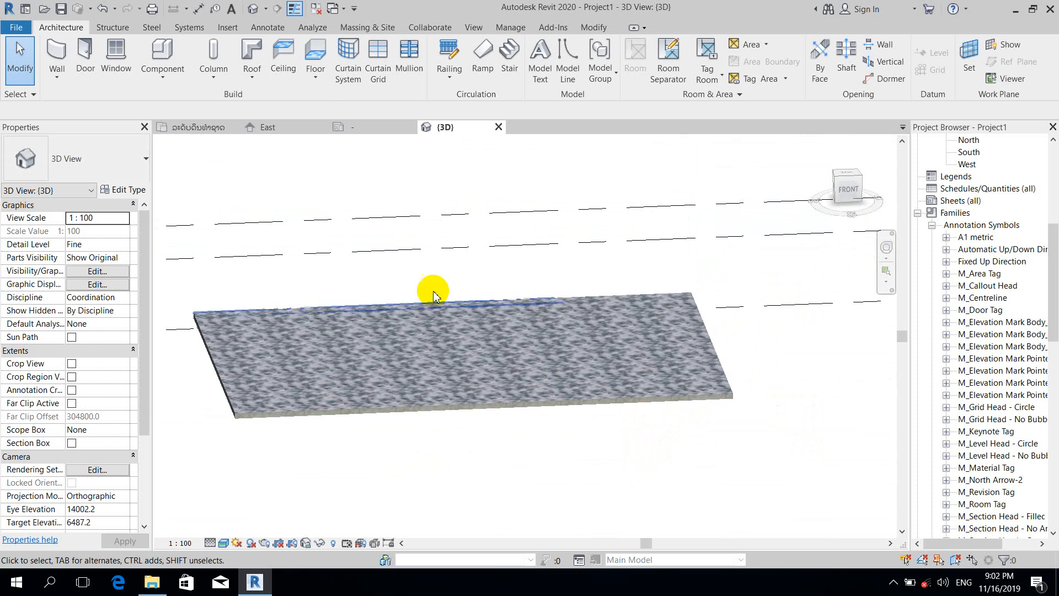
left_click(206, 128)
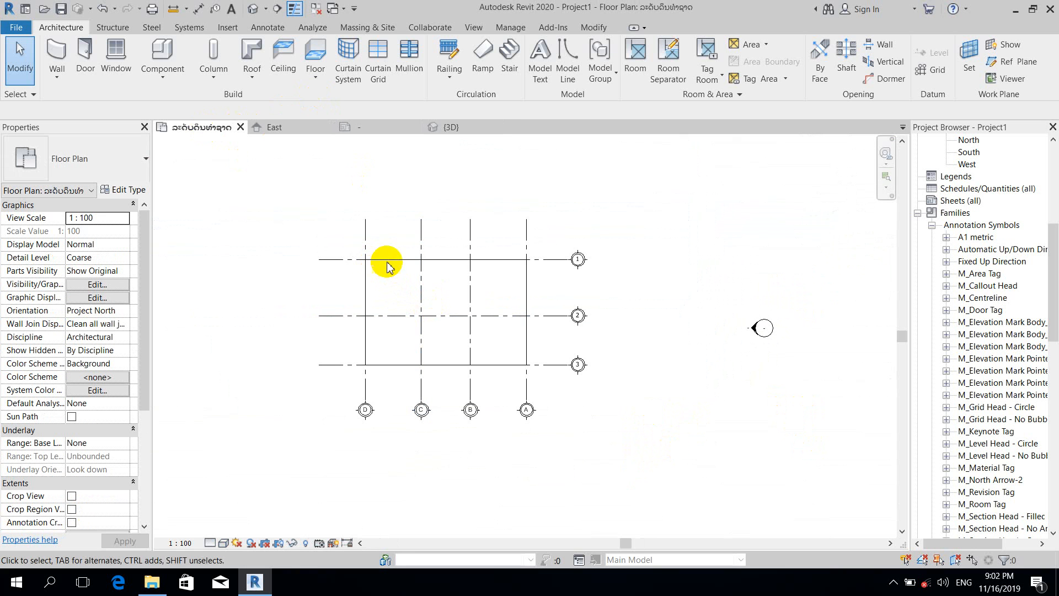
Place a building section horizontally across the floor between grids 2 and 3, and open its section view
left_click(282, 15)
left_click(348, 329)
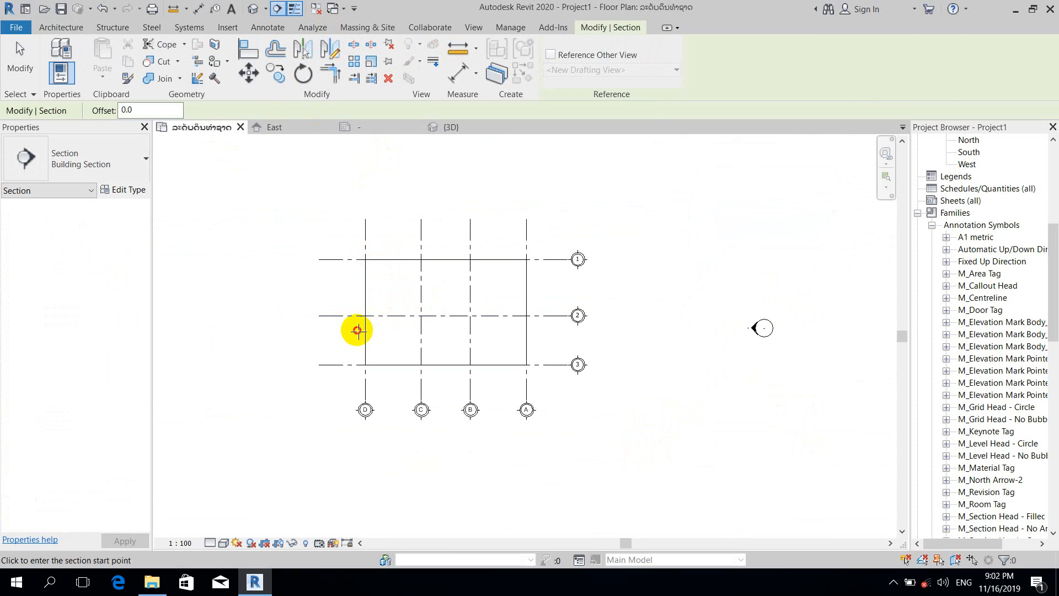
left_click(559, 331)
key("Escape")
key("Escape")
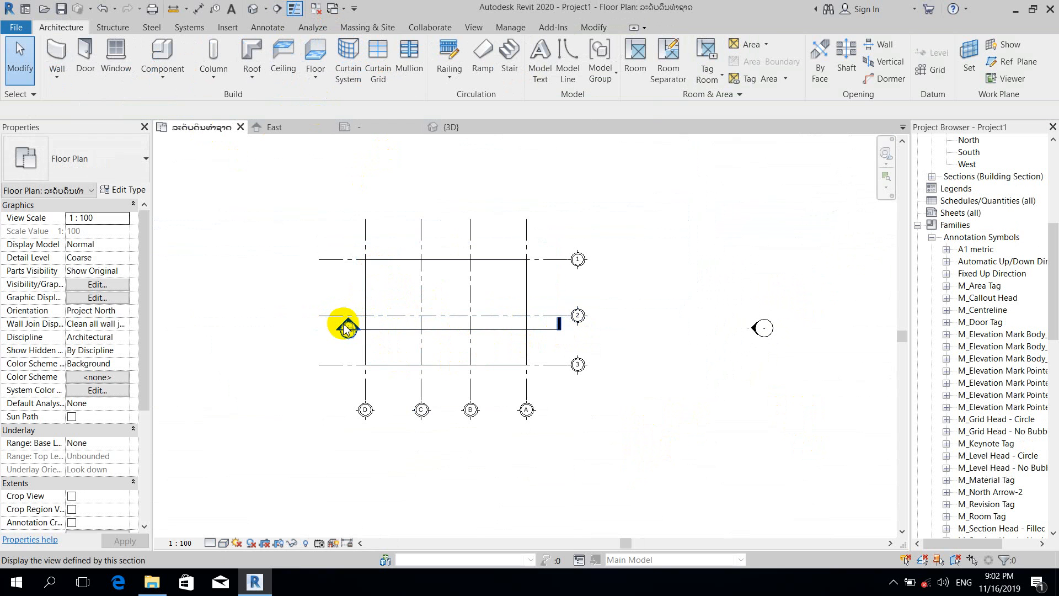
double_click(345, 328)
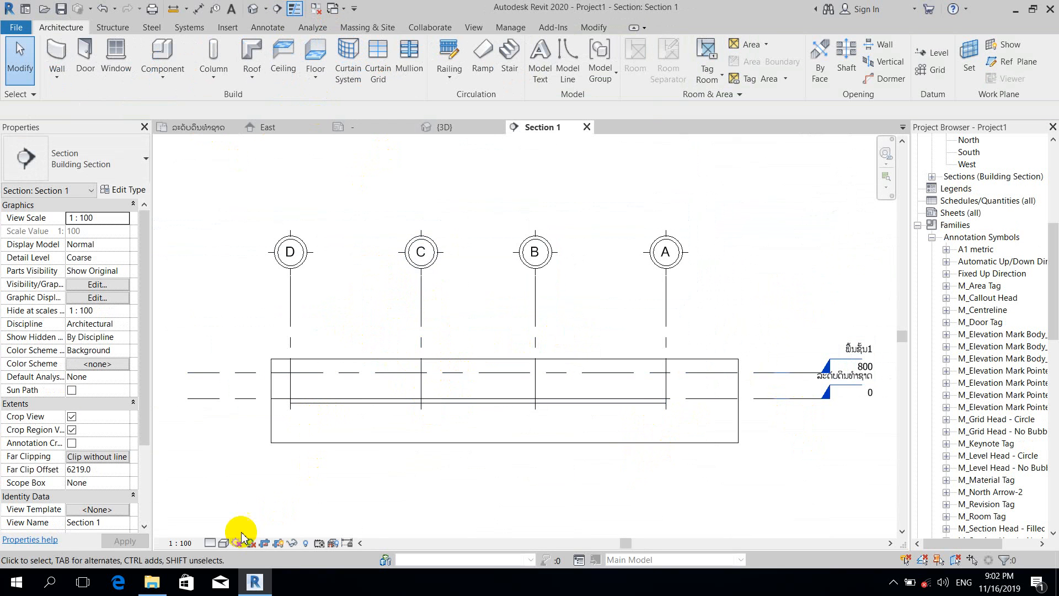
Set the section view's detail level to Fine and examine the floor's layers near grid D
left_click(210, 543)
left_click(226, 529)
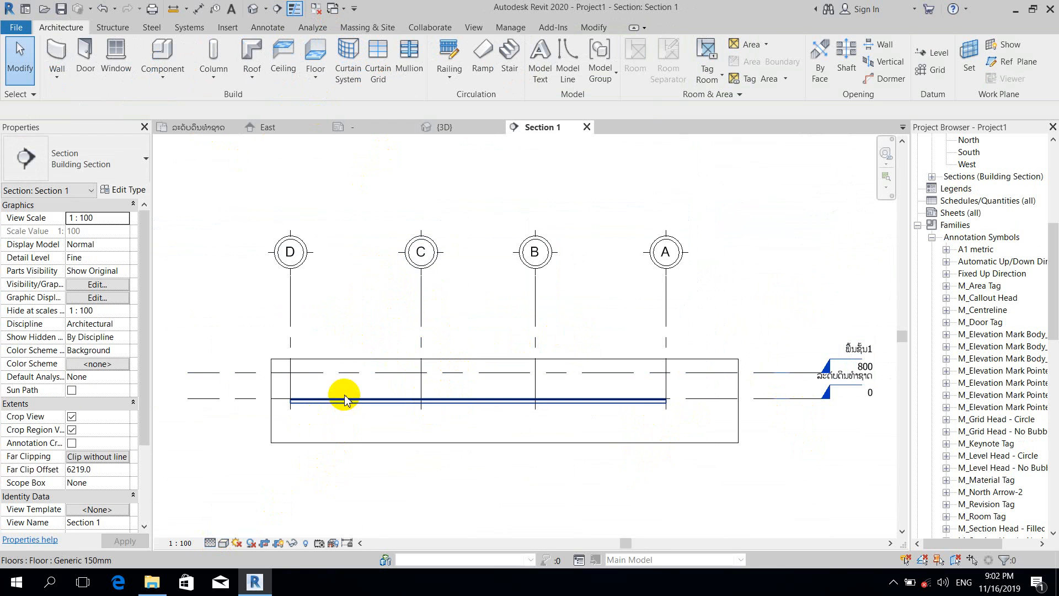
scroll(323, 398, "up", 3)
scroll(385, 336, "up", 2)
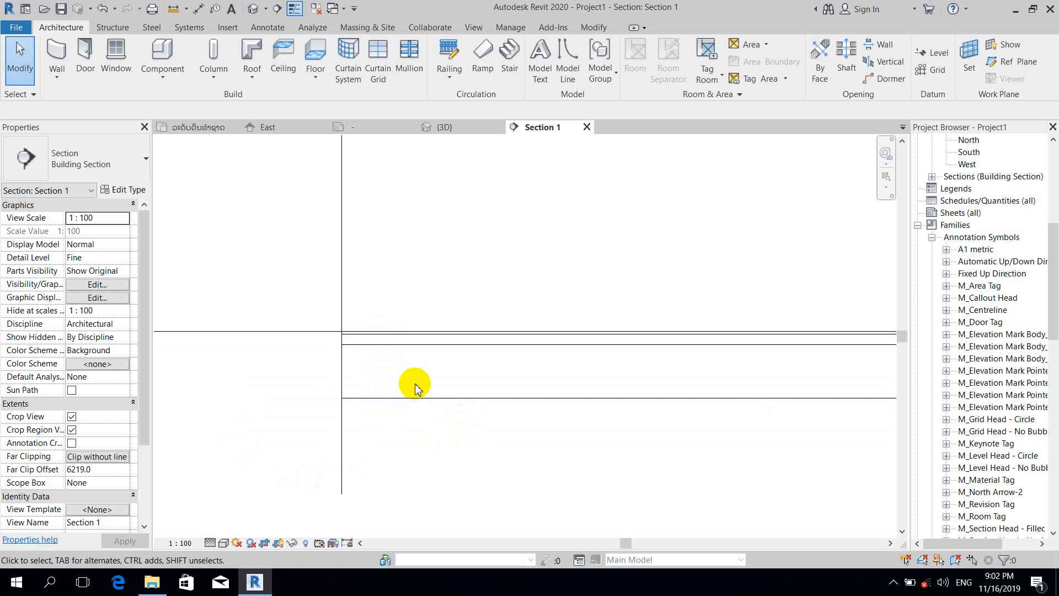
Set the section's visual style to Realistic and inspect the concrete, mortar and tile layers up close
left_click(224, 544)
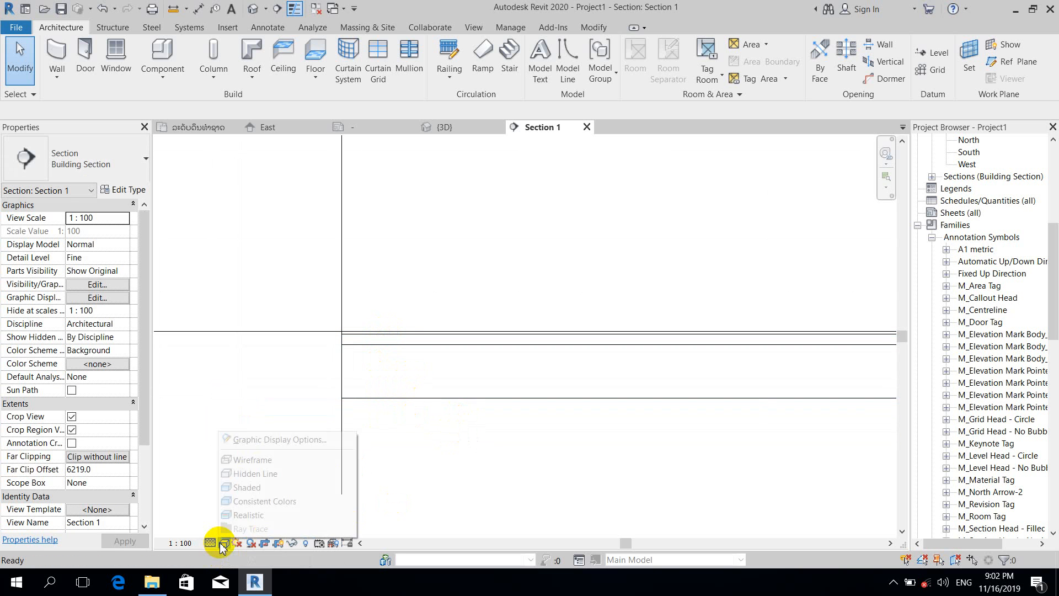
left_click(236, 515)
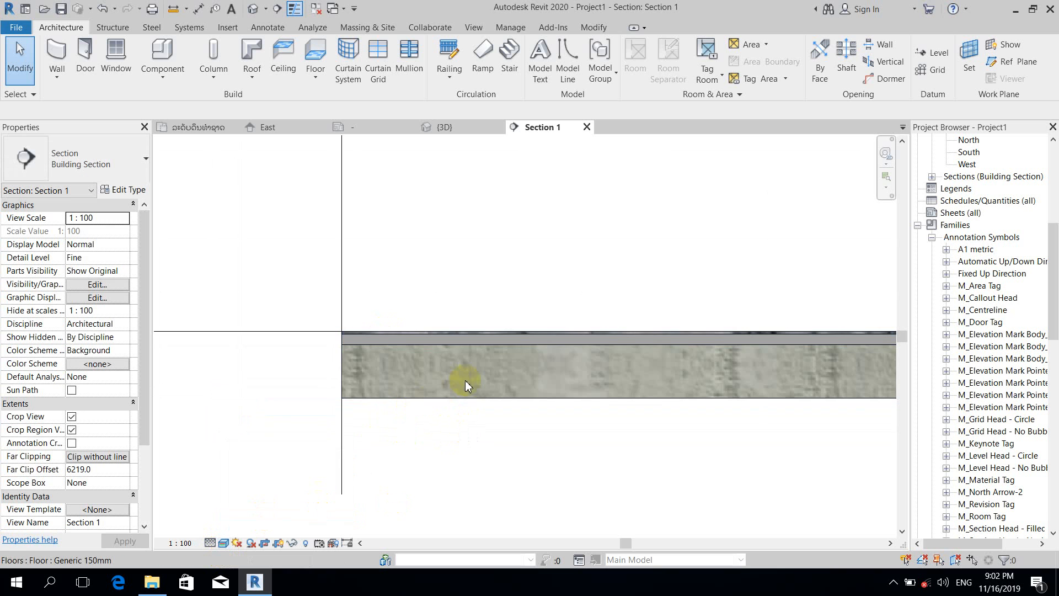
scroll(547, 336, "up", 2)
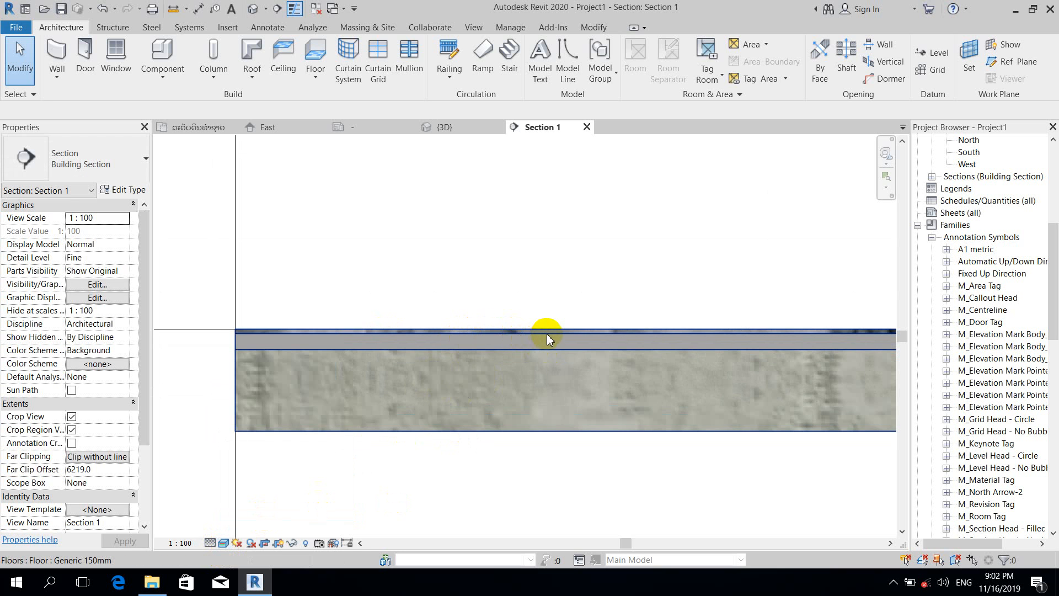
scroll(547, 338, "down", 3)
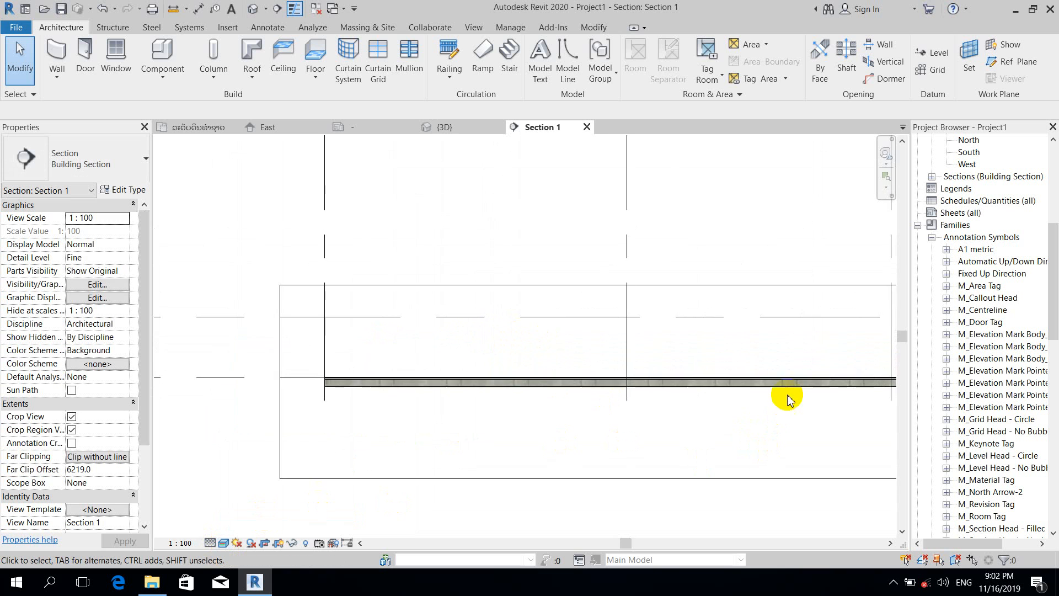
scroll(786, 396, "up", 3)
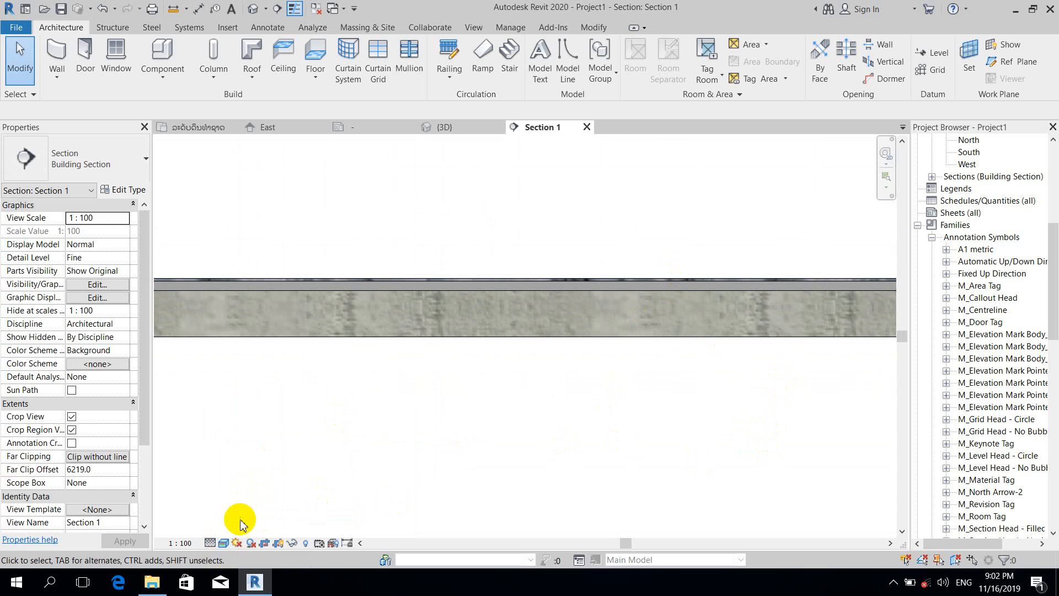
Set the section's visual style to Hidden Line and show the whole section with its grids and levels
left_click(223, 543)
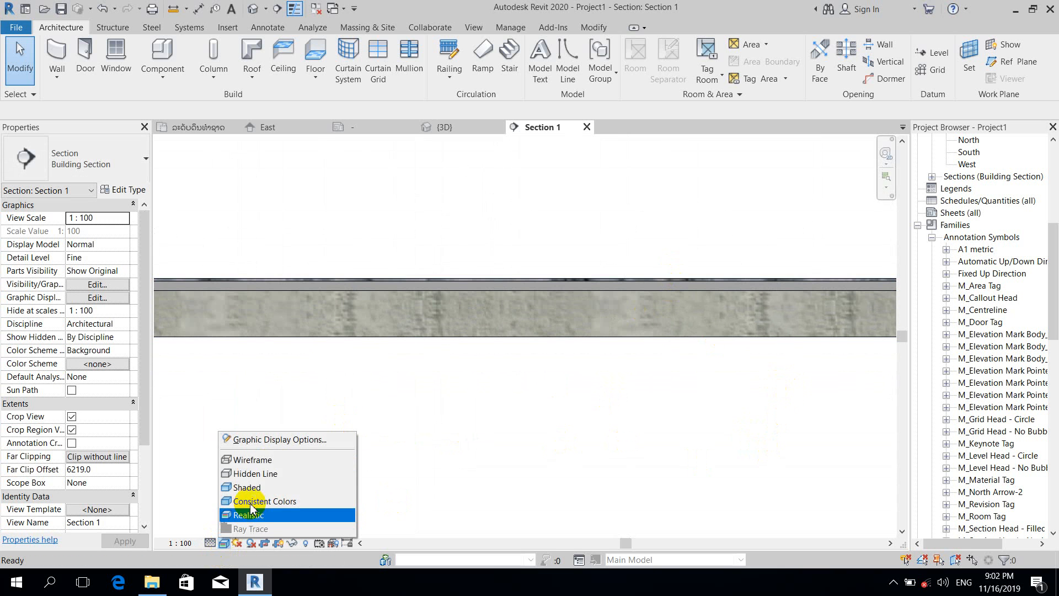
left_click(274, 474)
scroll(402, 379, "down", 4)
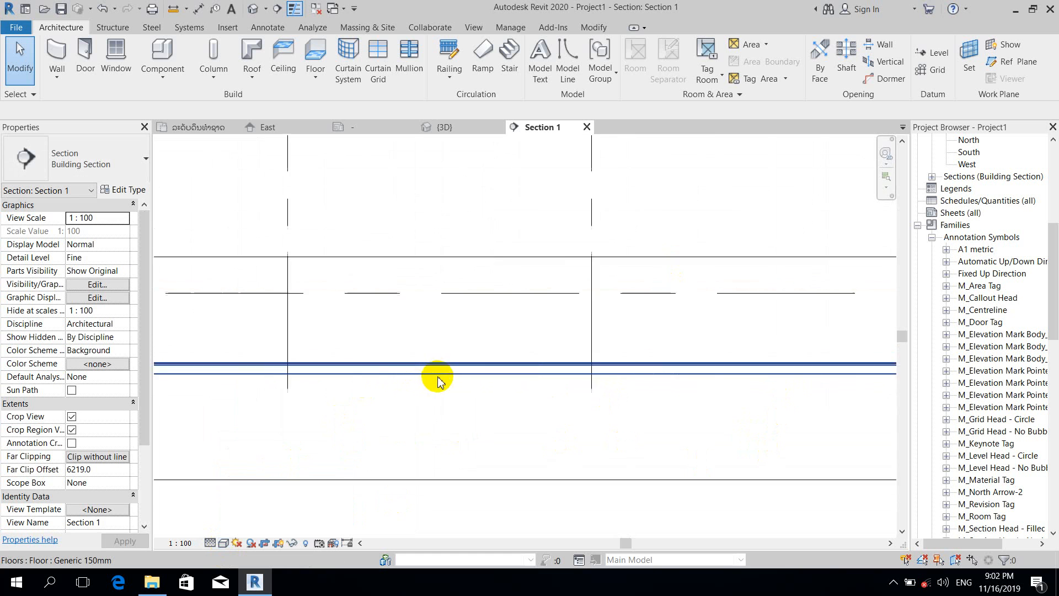
scroll(494, 405, "down", 2)
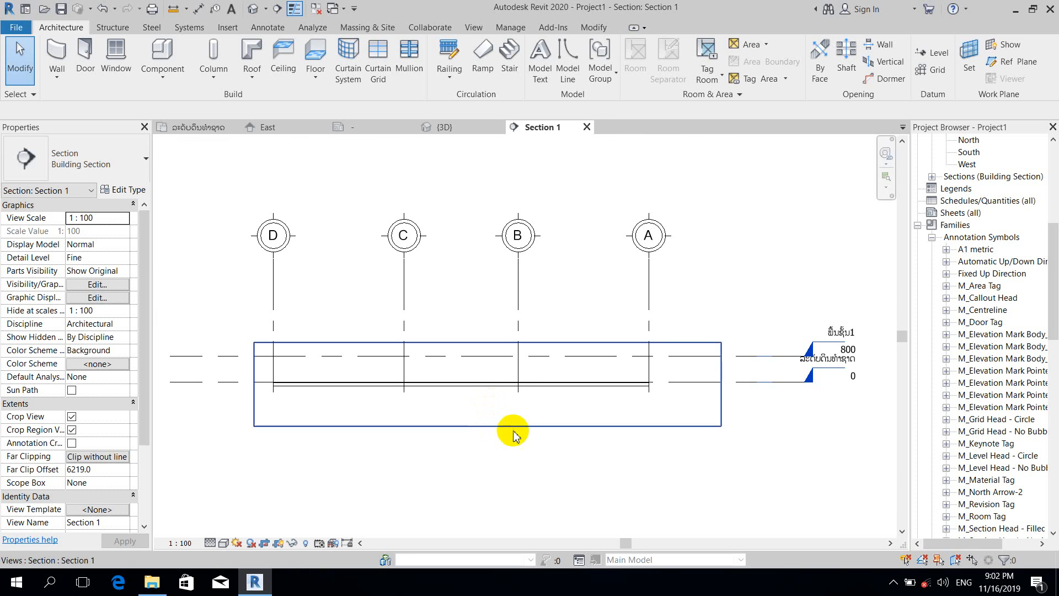
mouse_move(726, 473)
middle_mouse_down()
mouse_move(701, 498)
mouse_move(729, 477)
middle_mouse_up()
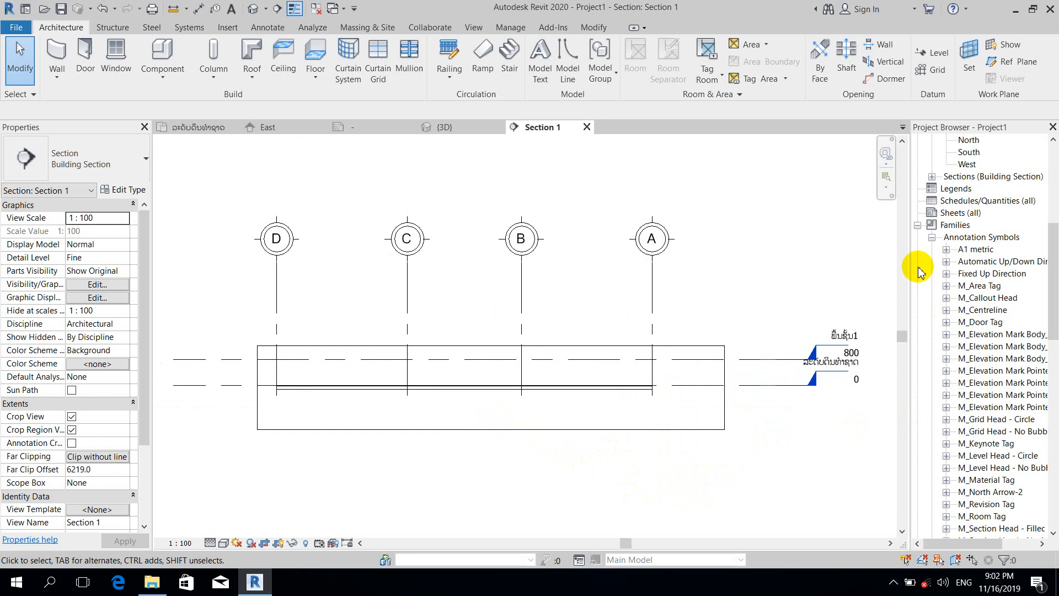
Create a new material takeoff for the Floors category in the New Construction phase
left_click(917, 225)
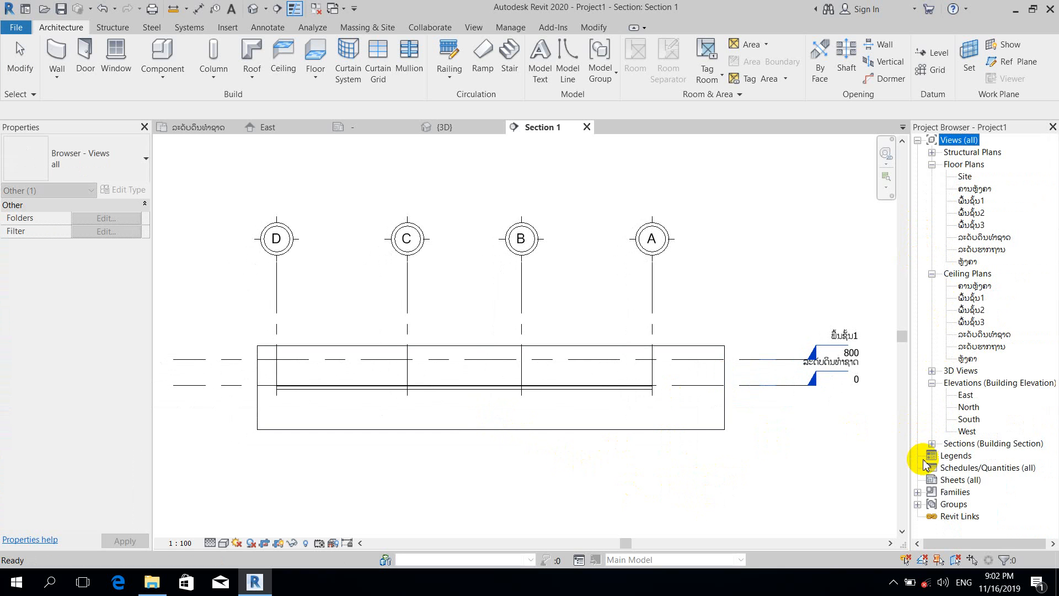
left_click(977, 469)
right_click(977, 469)
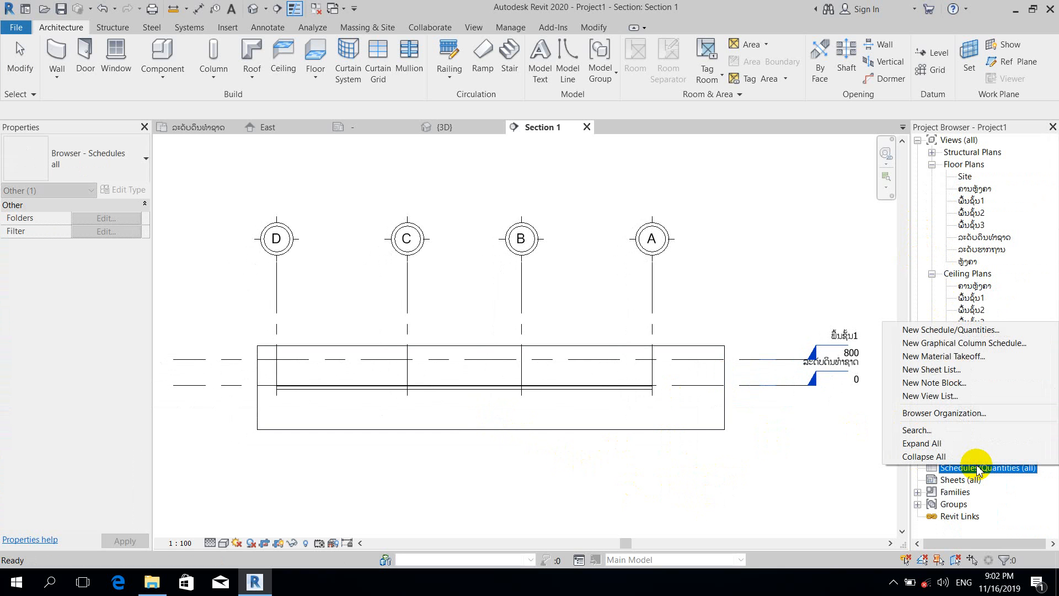
left_click(965, 356)
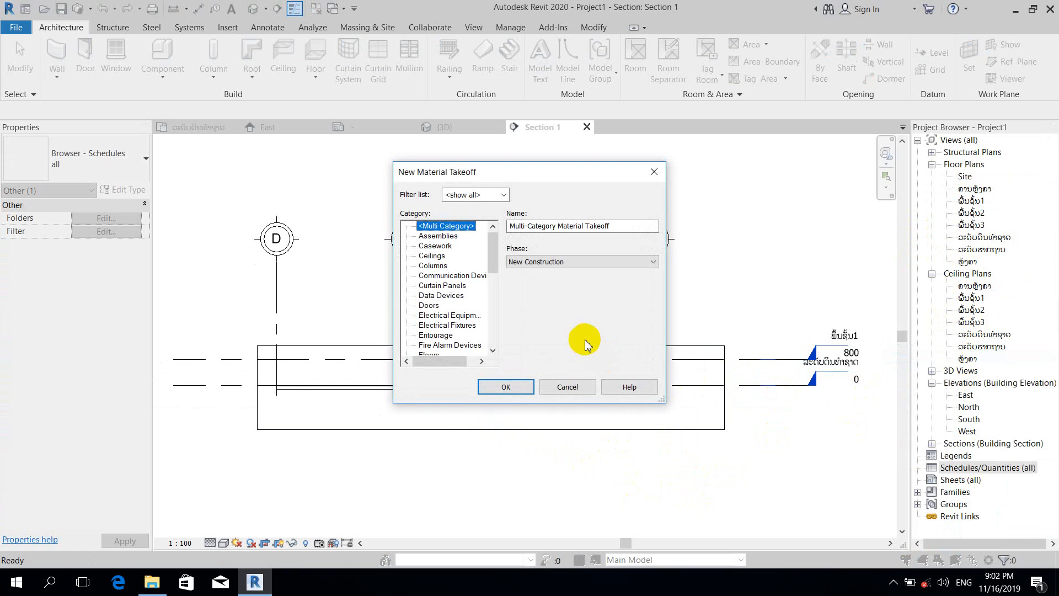
scroll(432, 330, "down", 3)
scroll(432, 330, "down", 3)
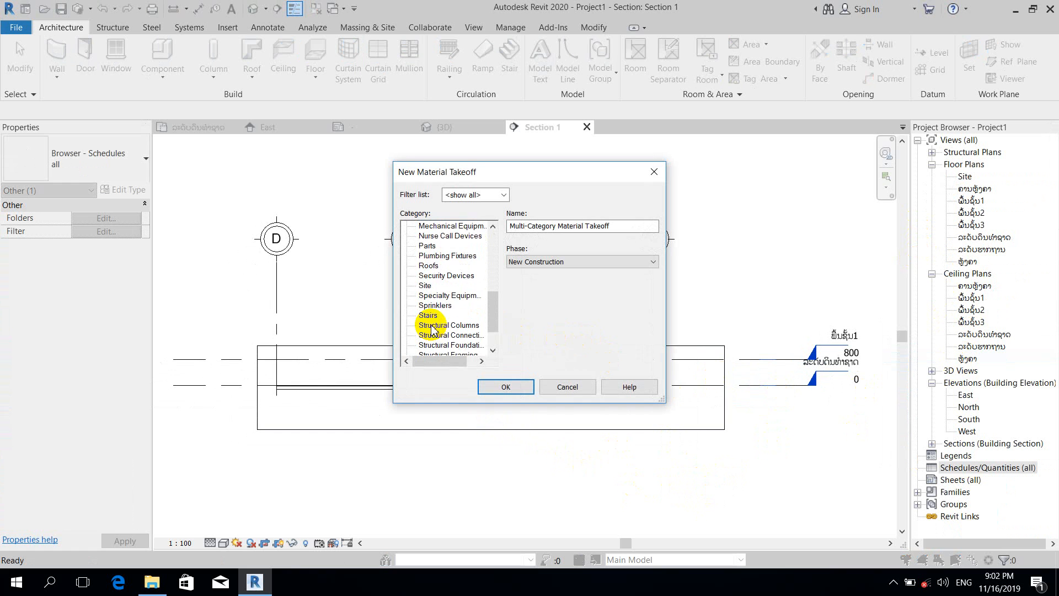
scroll(432, 330, "down", 2)
scroll(433, 328, "up", 5)
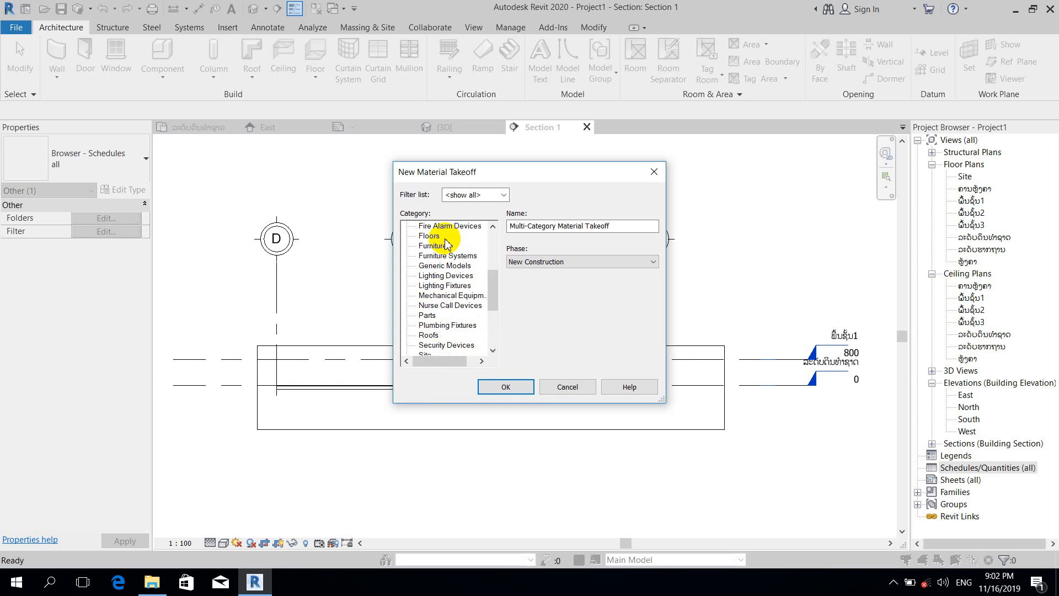
left_click(517, 388)
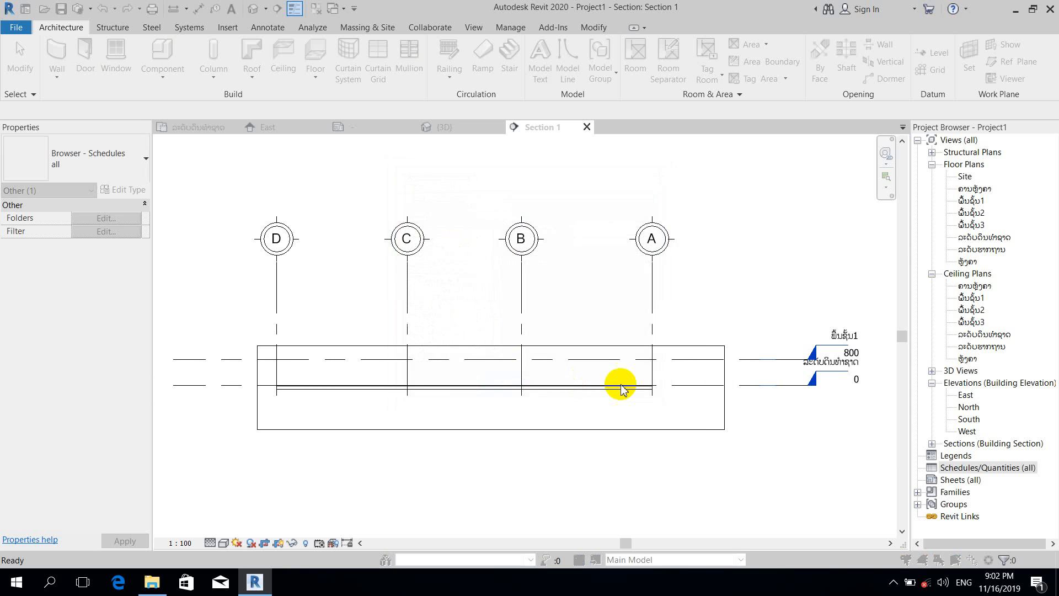
Add the Material: Name and Material: Volume fields to the floor takeoff, in that order
scroll(415, 262, "down", 8)
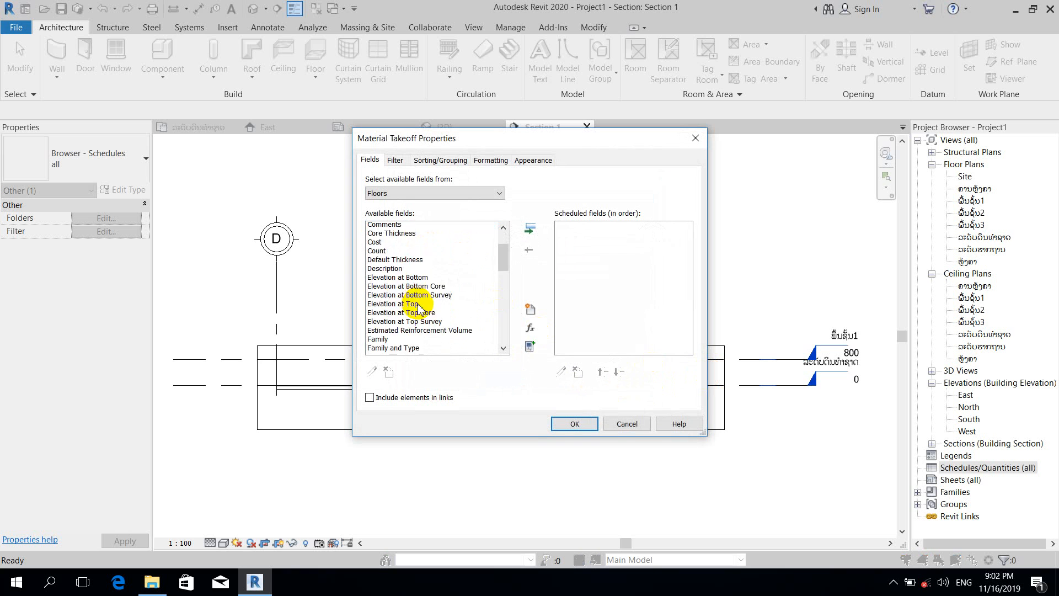
scroll(439, 309, "down", 2)
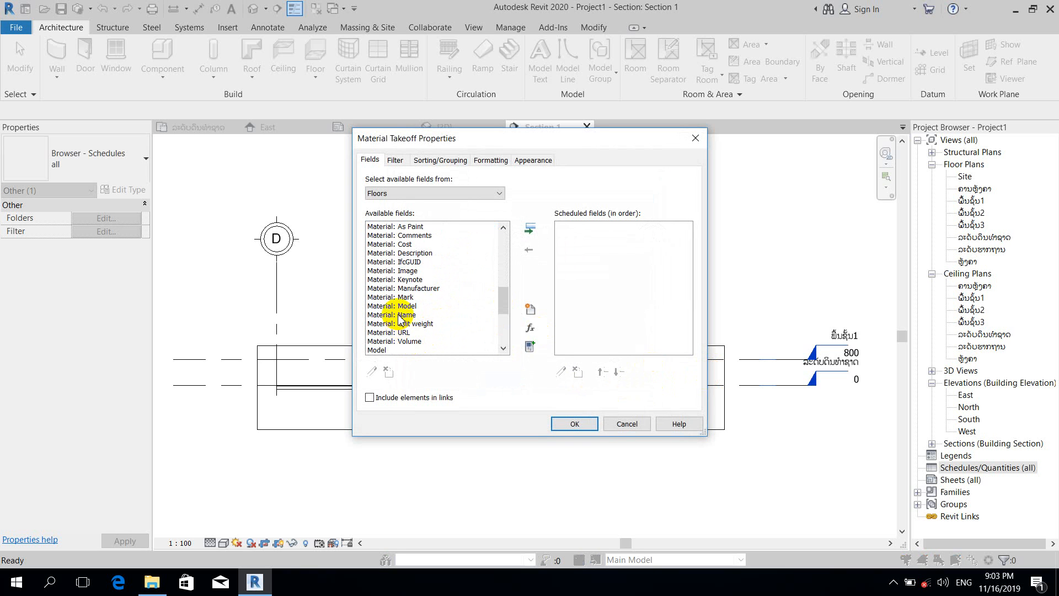
left_click(401, 315)
left_click(529, 233)
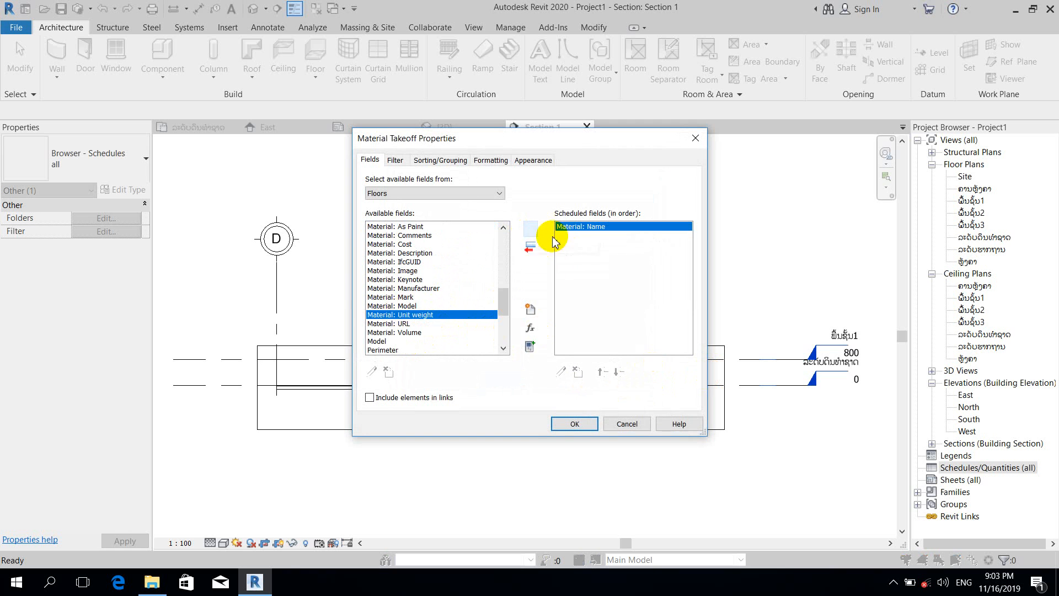
left_click(409, 334)
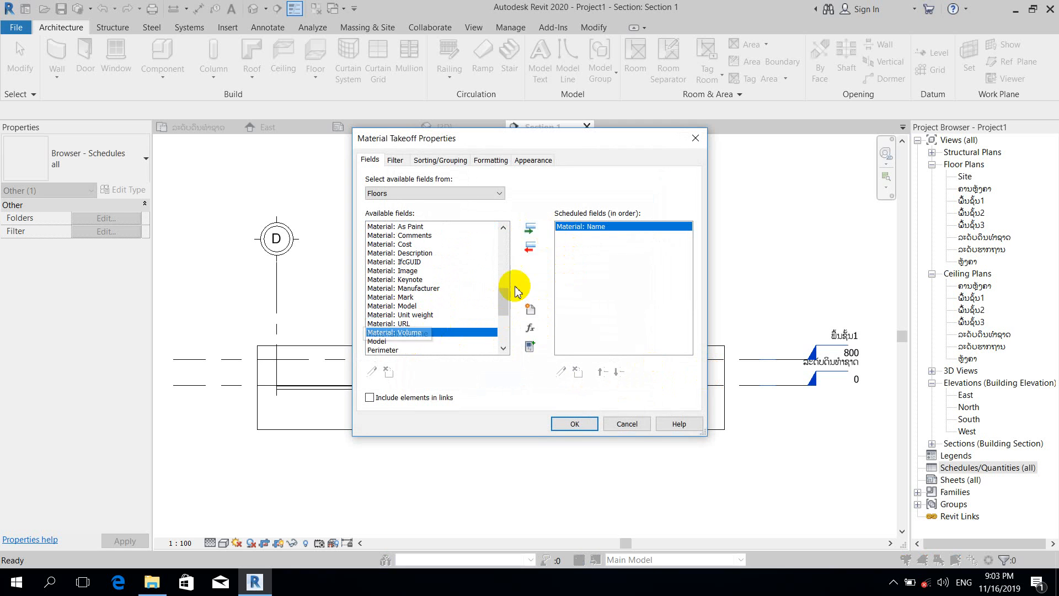
left_click(529, 230)
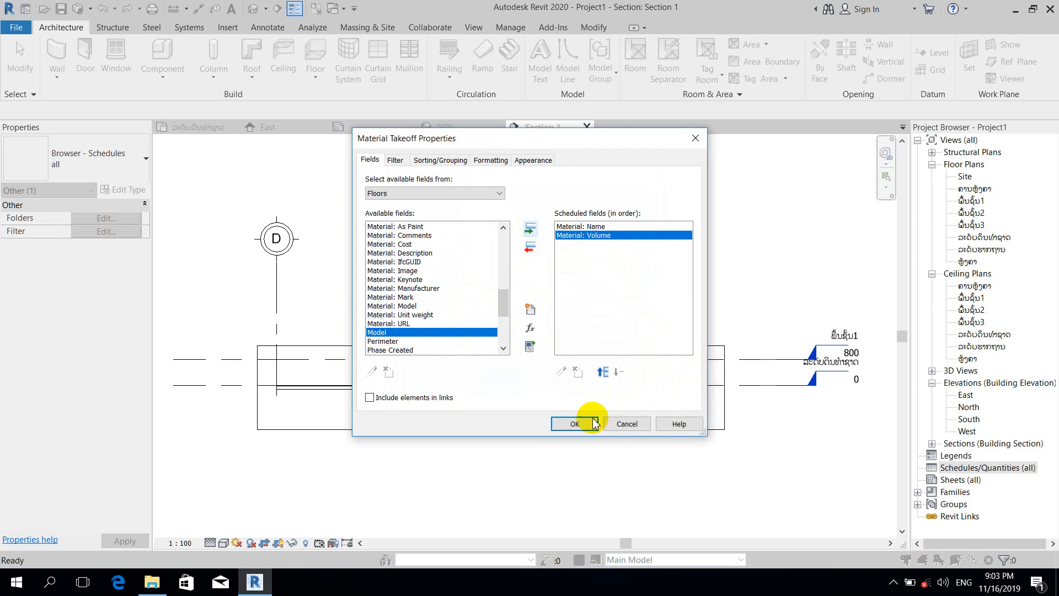
Sort the takeoff by Material: Name, enable grand totals with title, count and totals, and turn off itemizing every instance
left_click(436, 161)
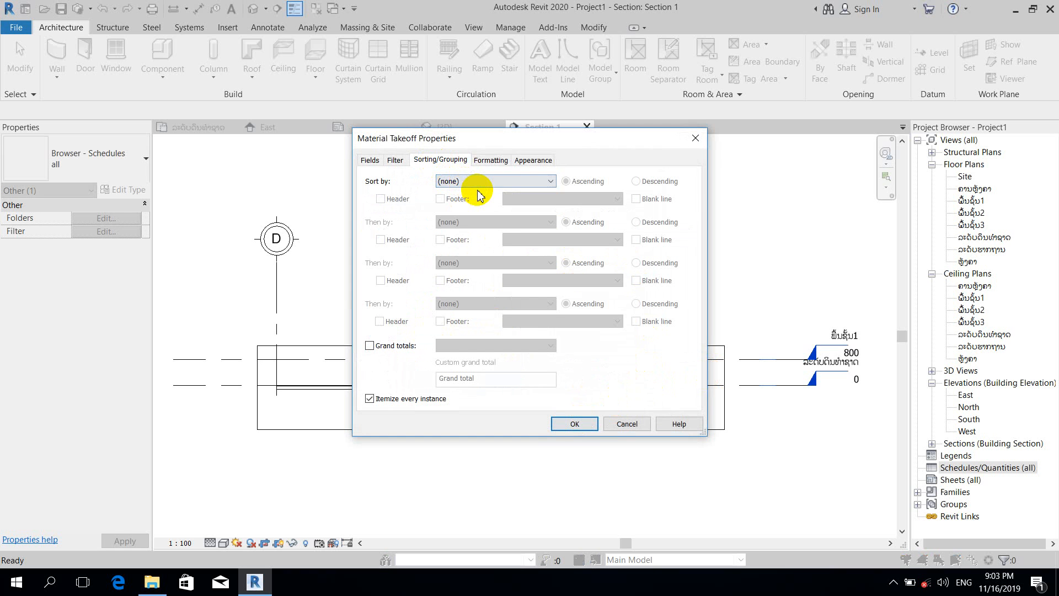
left_click(456, 183)
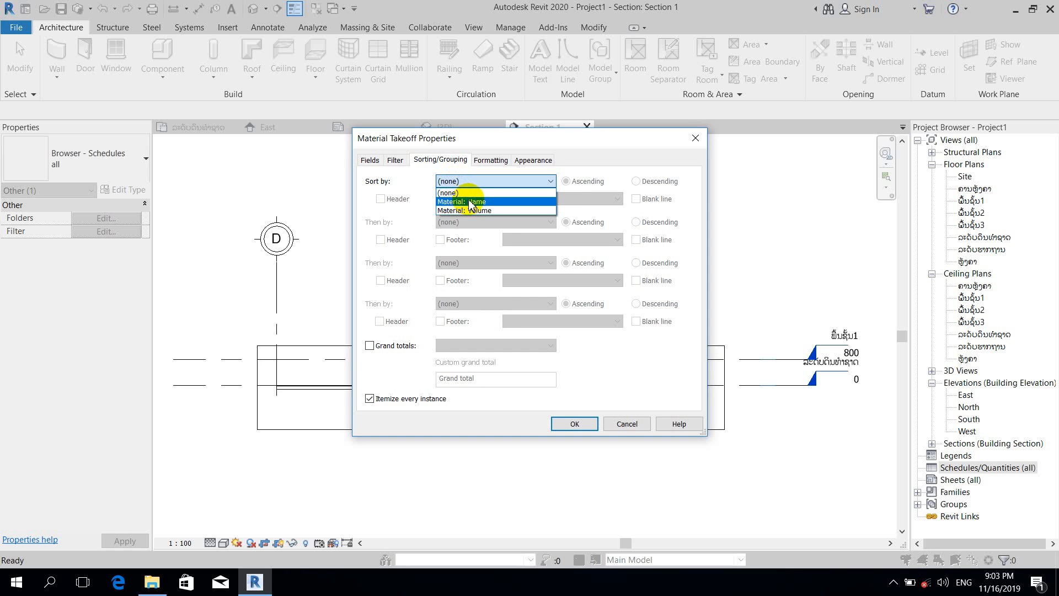
left_click(470, 202)
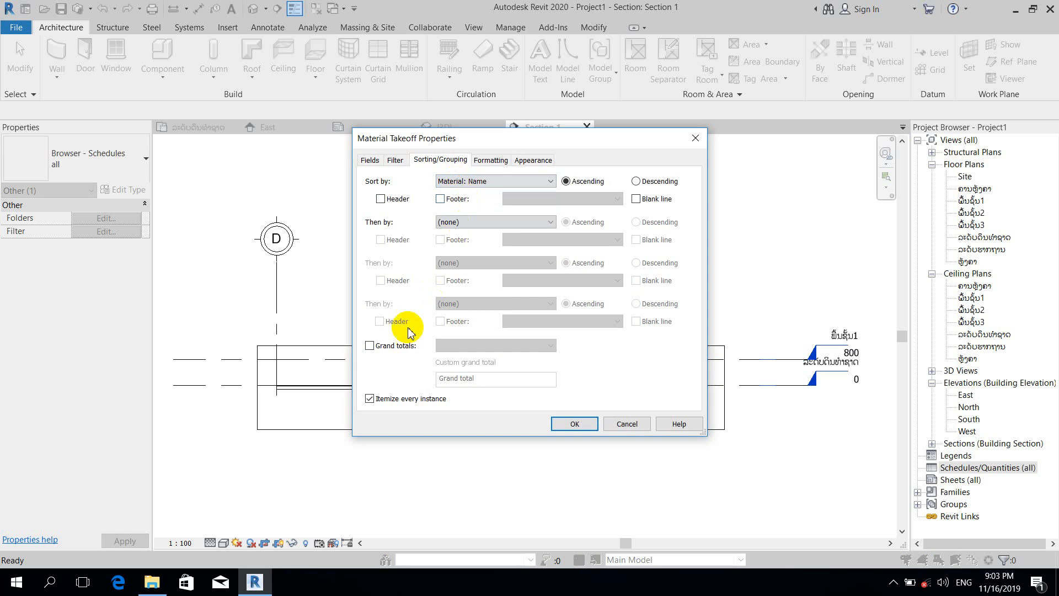
left_click(369, 346)
left_click(369, 398)
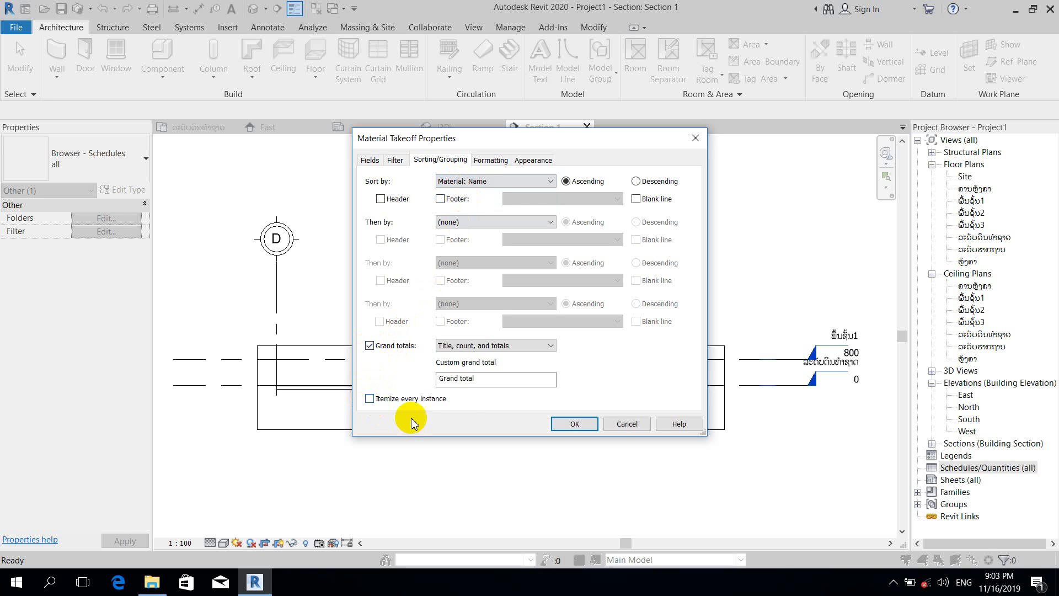
Set the Material: Volume field to calculate totals and generate the floor material takeoff
left_click(495, 162)
left_click(411, 199)
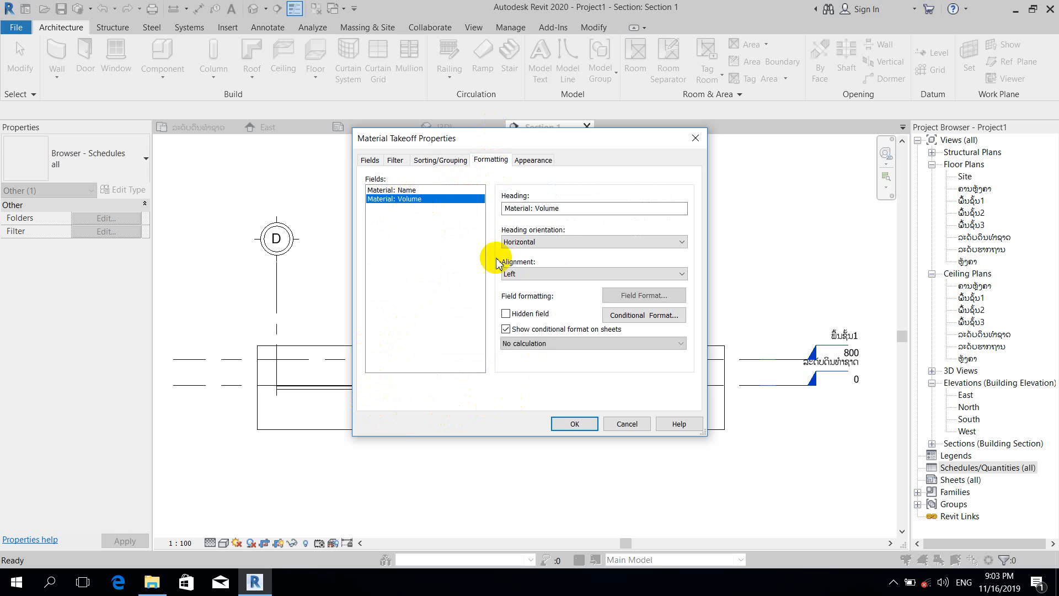
left_click(543, 344)
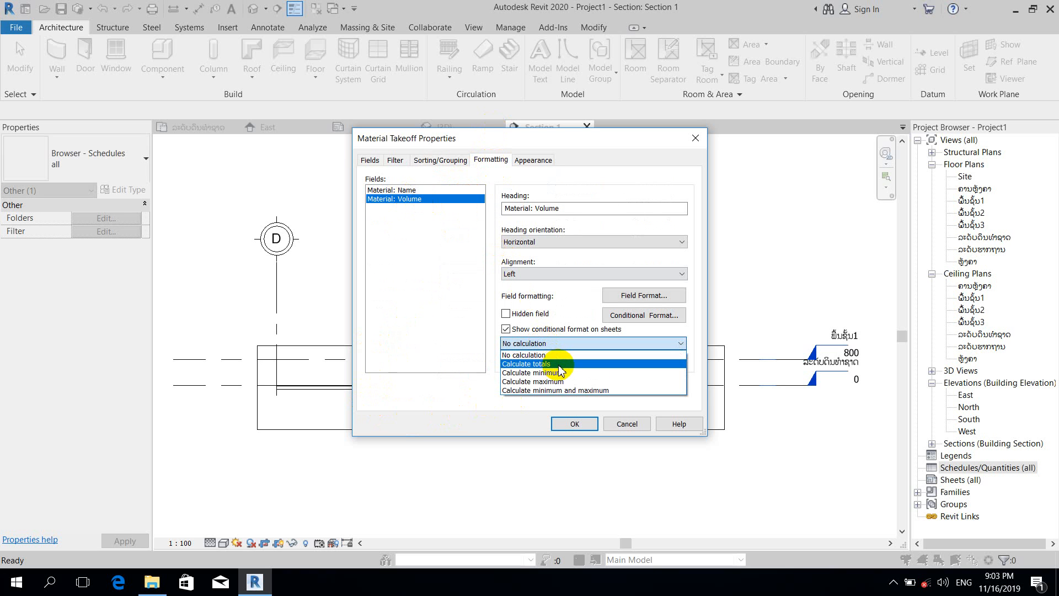
left_click(559, 365)
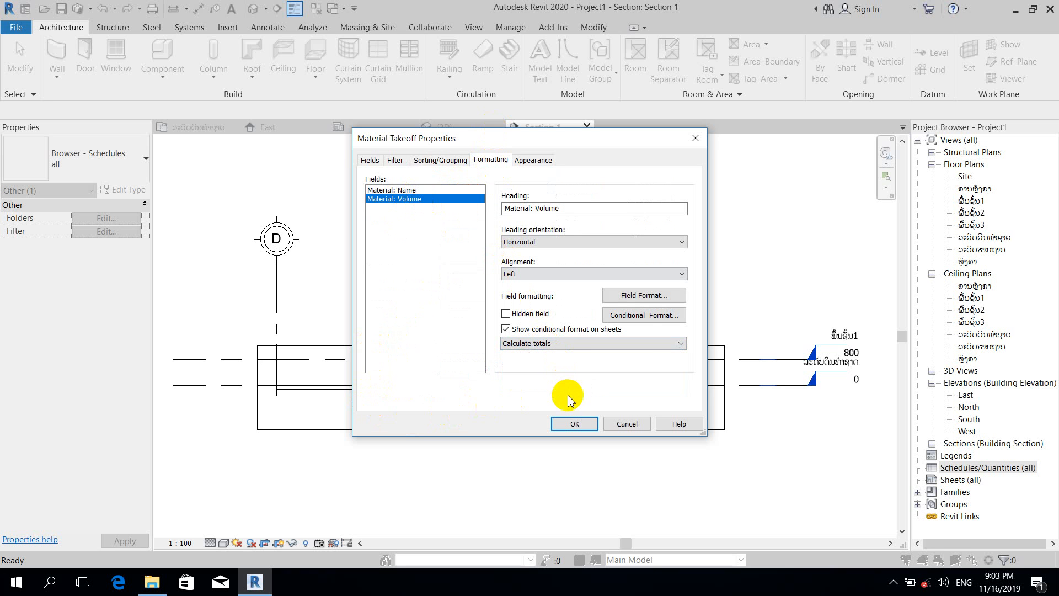
left_click(572, 424)
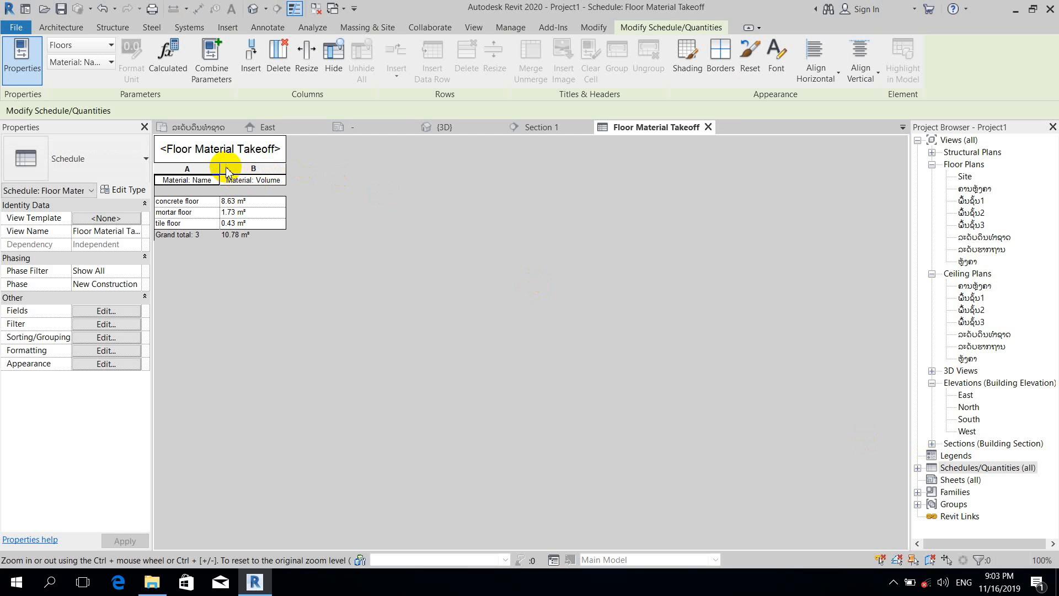
Widen the Material: Name column of the takeoff and review the material volumes
left_click_drag(220, 167, 316, 166)
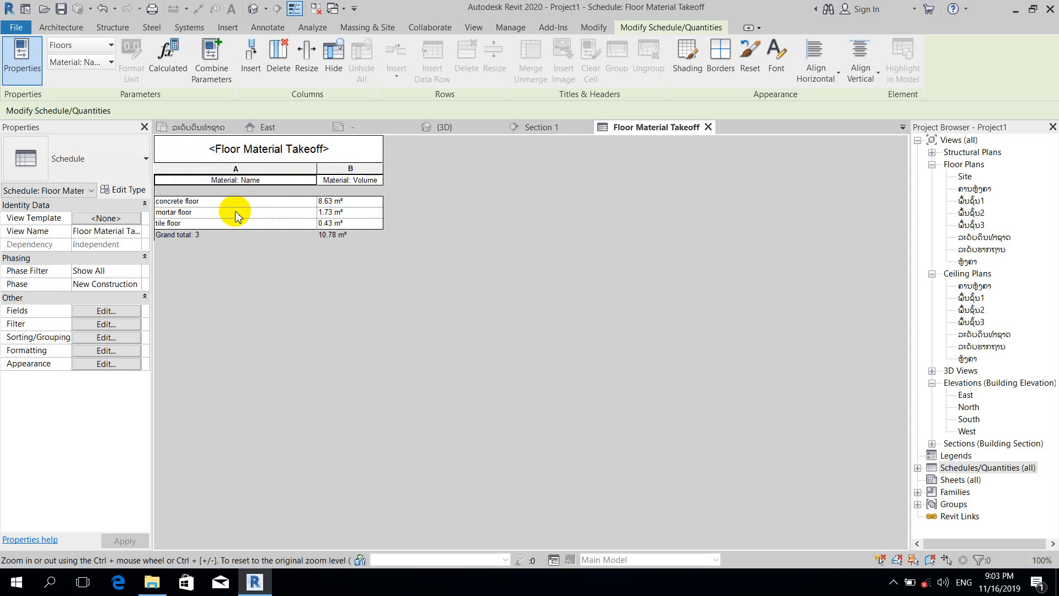
left_click(353, 202)
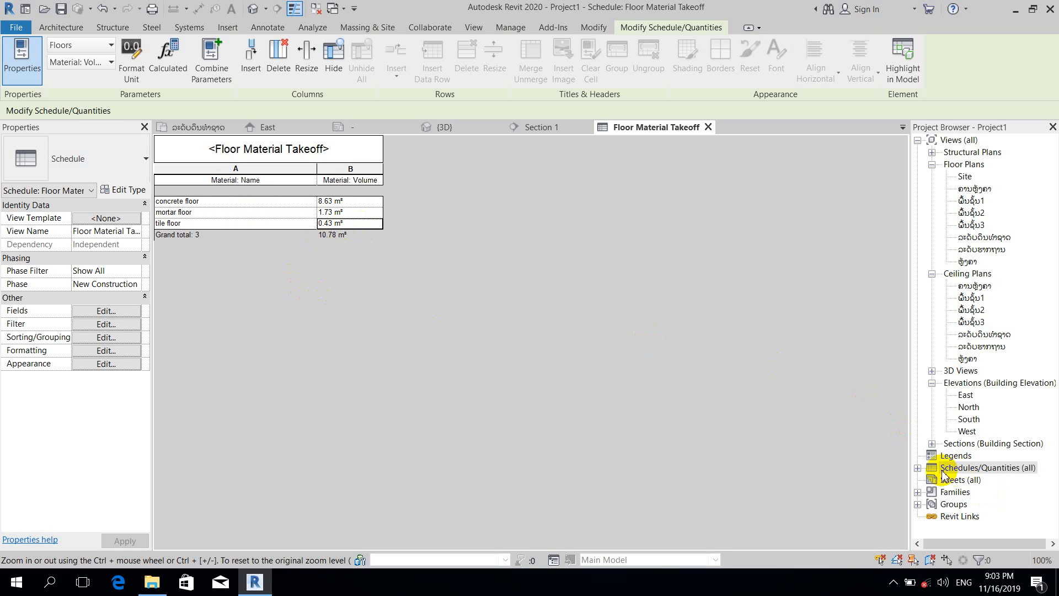
Start a second new material takeoff for the Floors category in the New Construction phase
left_click(918, 467)
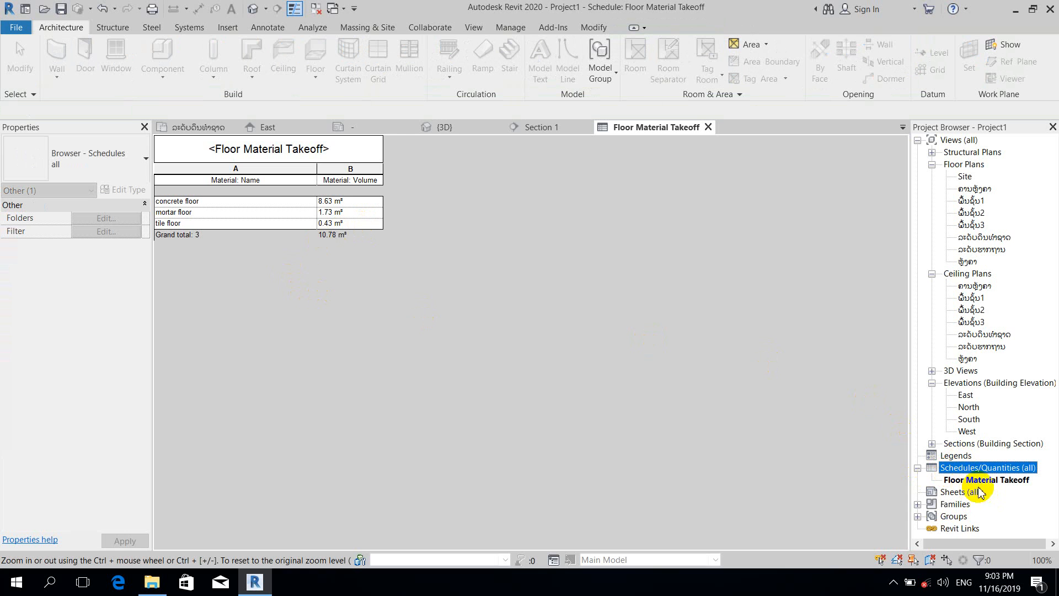
right_click(984, 469)
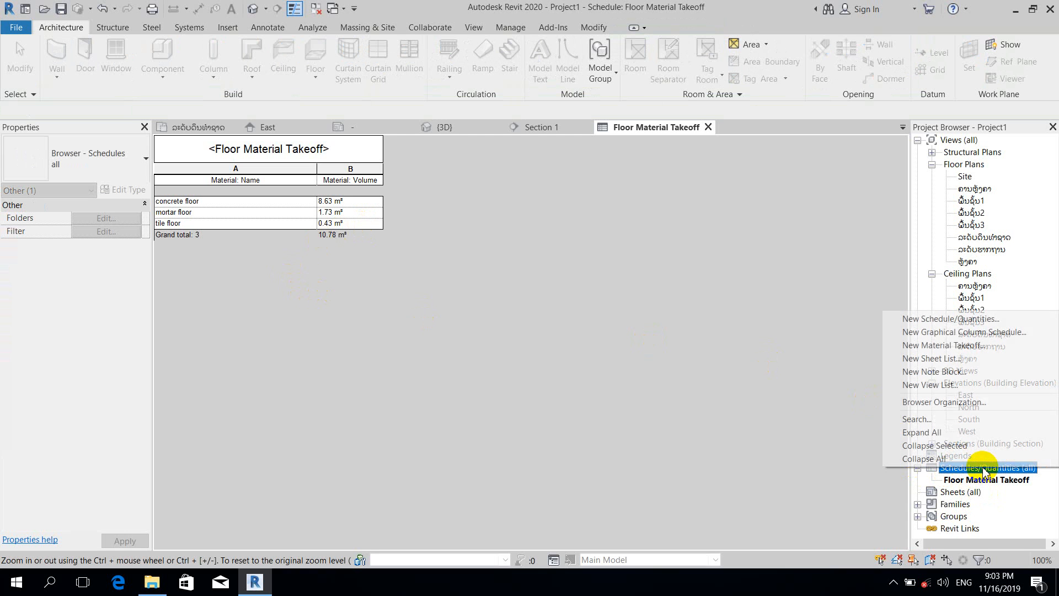
left_click(974, 345)
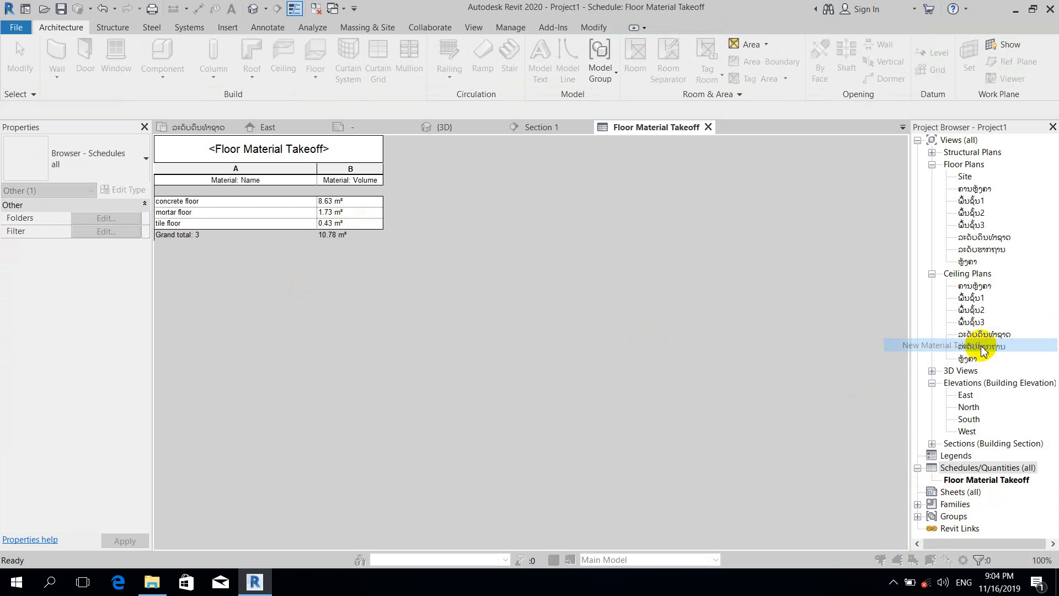
scroll(420, 309, "down", 2)
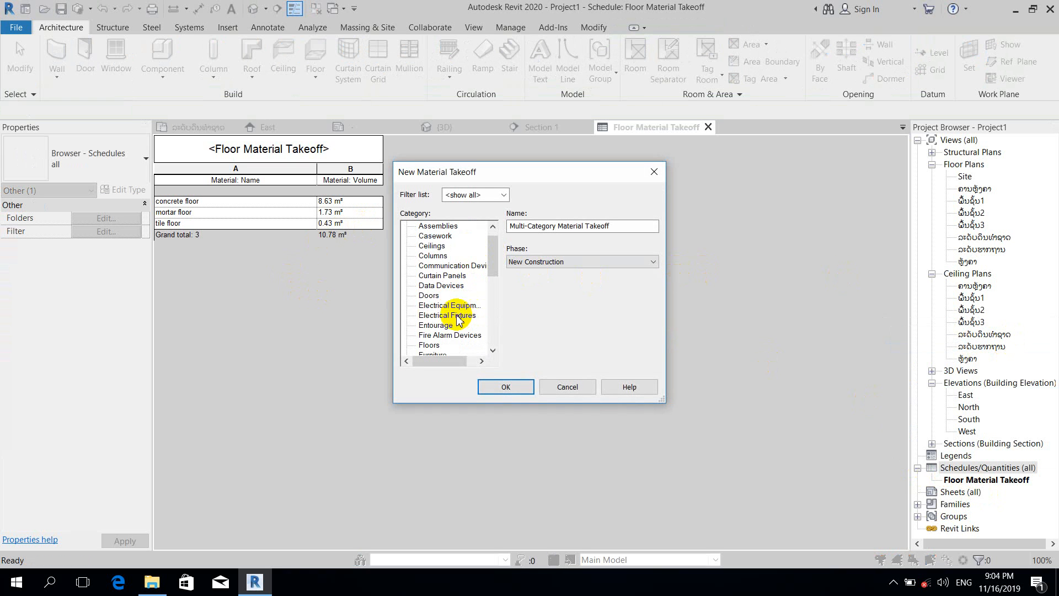
left_click(430, 315)
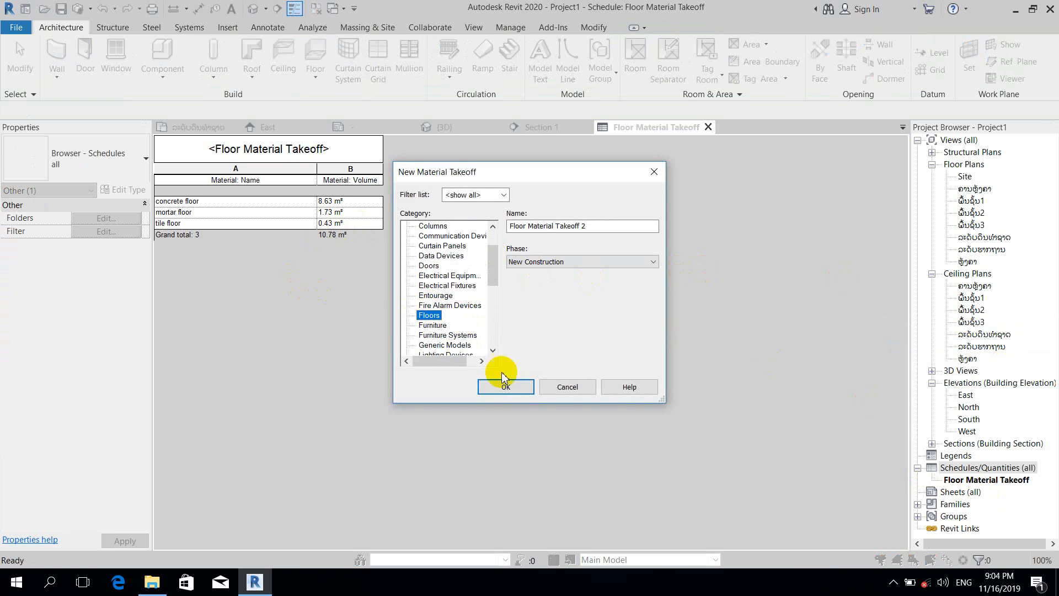
left_click(511, 386)
Add the Material: Name and Material: Area fields to the new floor takeoff, in that order
scroll(411, 328, "down", 8)
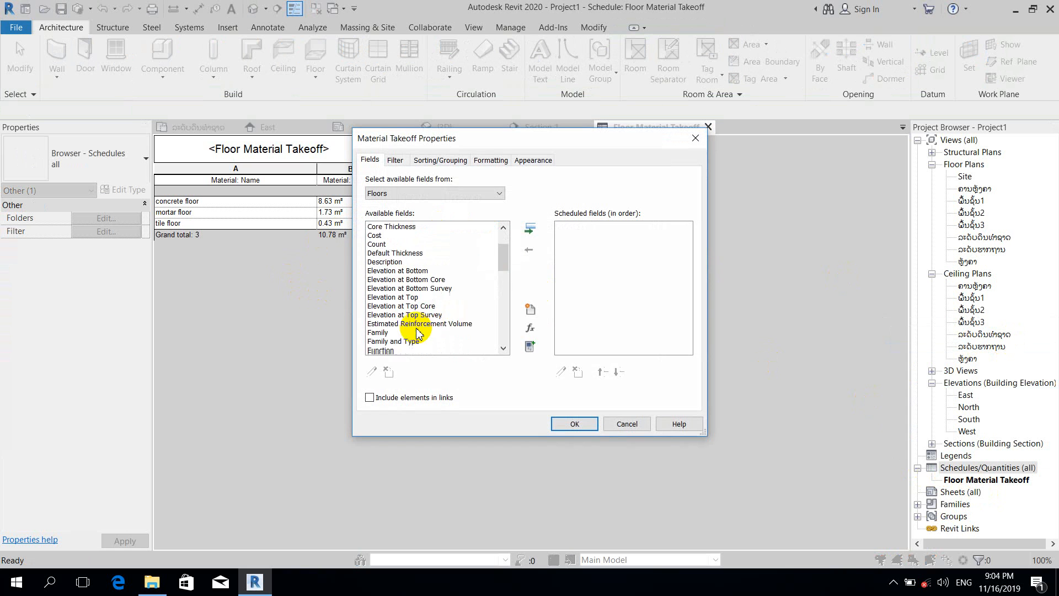
scroll(420, 328, "down", 4)
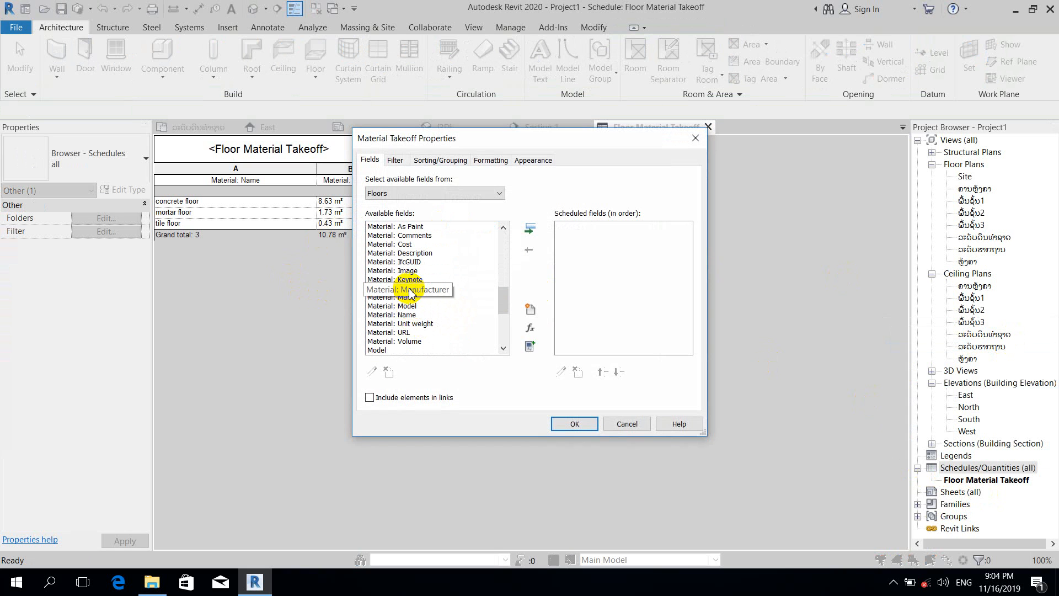
left_click(405, 315)
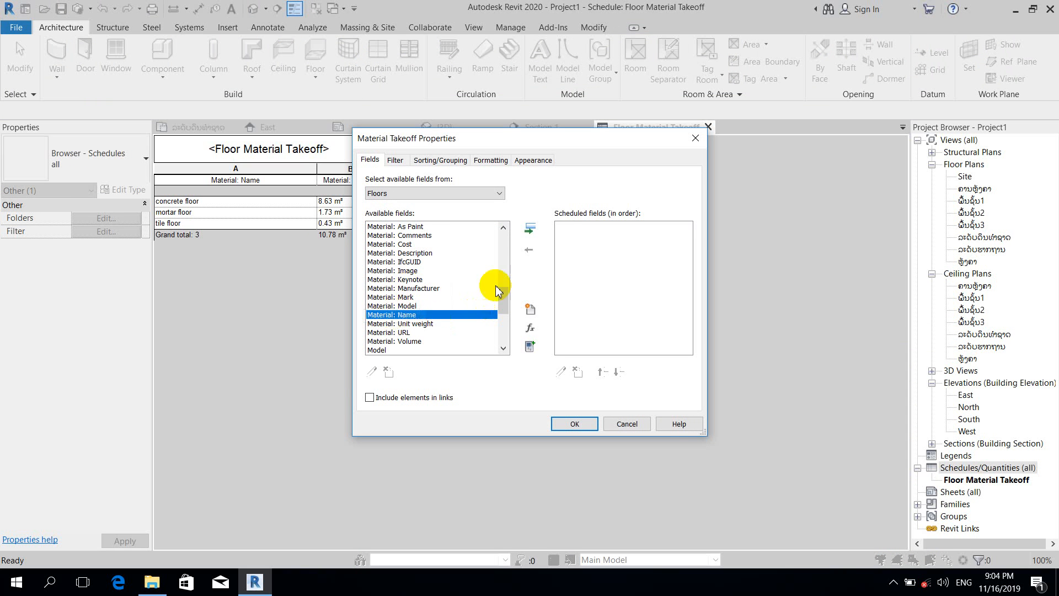
left_click(531, 232)
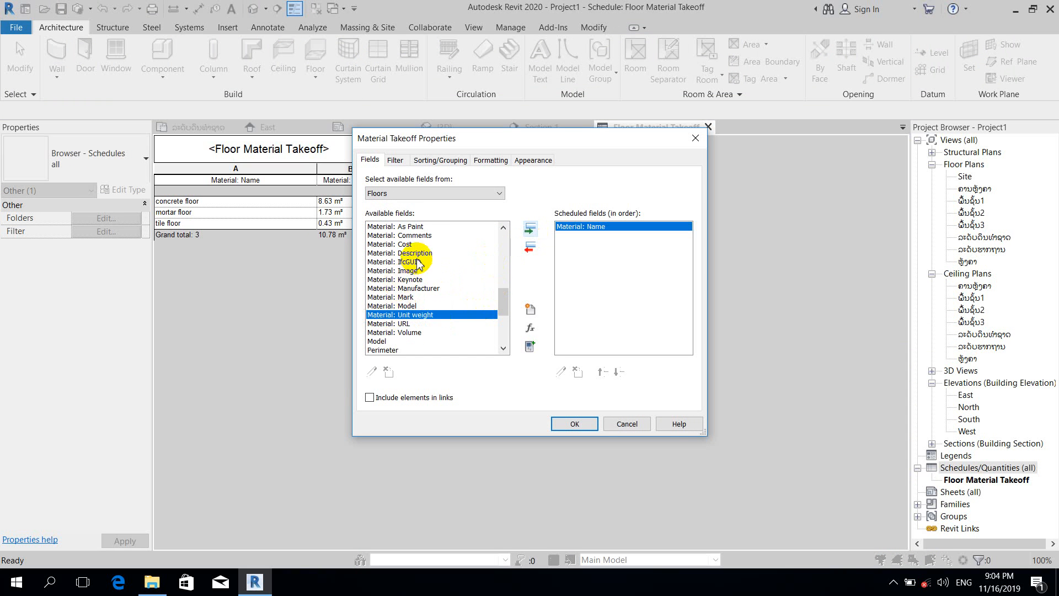
scroll(413, 266, "up", 1)
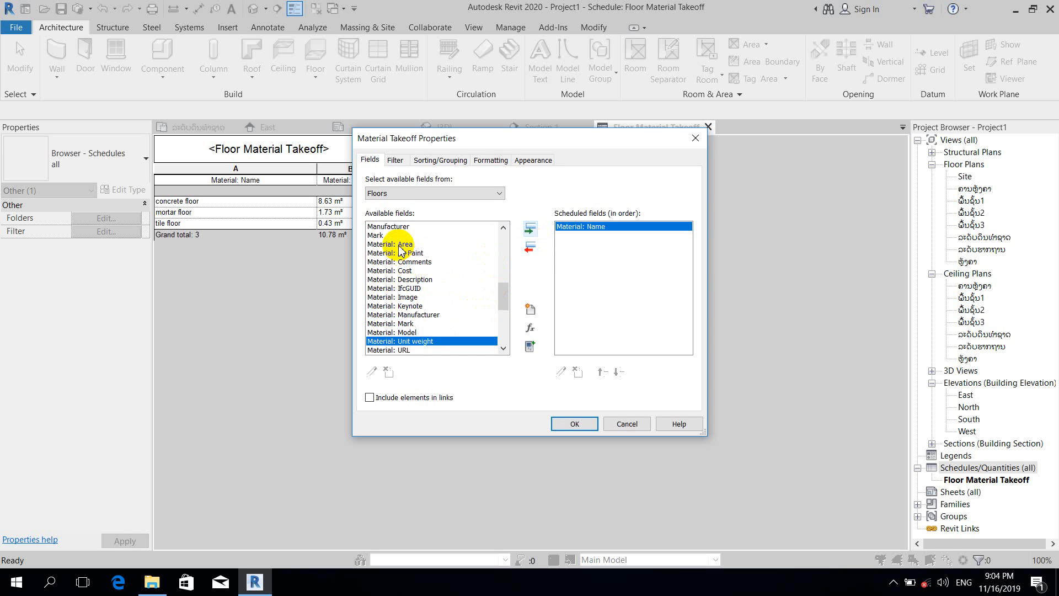
left_click(401, 245)
left_click(539, 237)
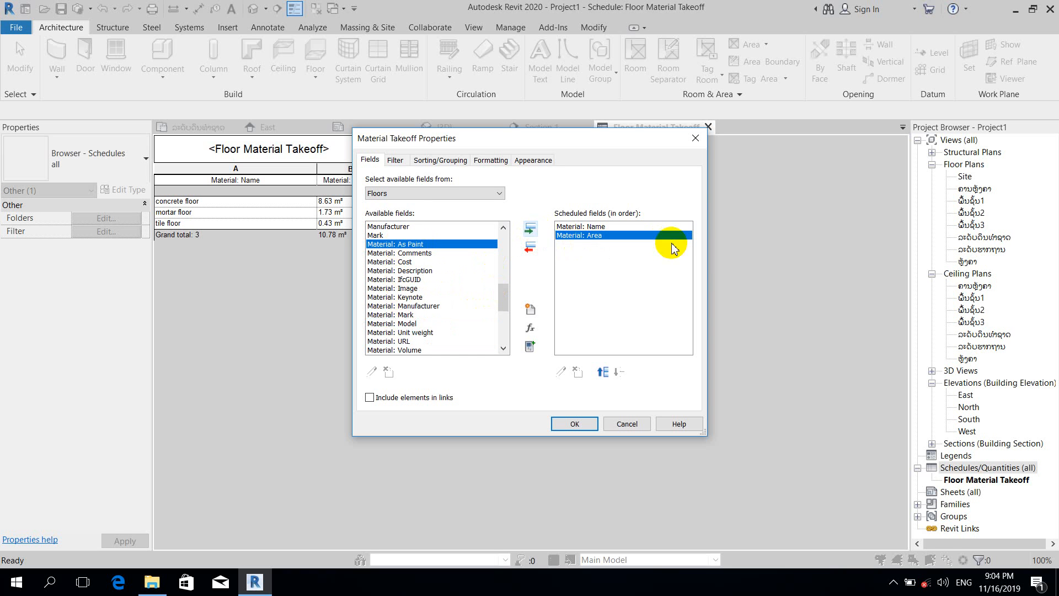
Sort the new takeoff by Material: Name and enable grand totals with title, count and totals
left_click(441, 164)
left_click(478, 181)
left_click(474, 199)
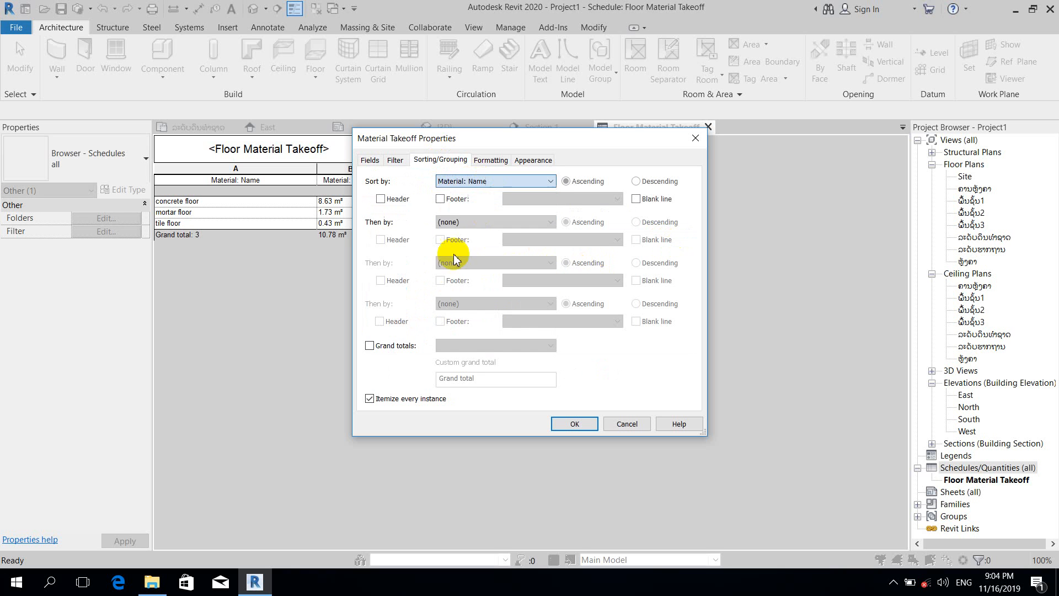
left_click(370, 345)
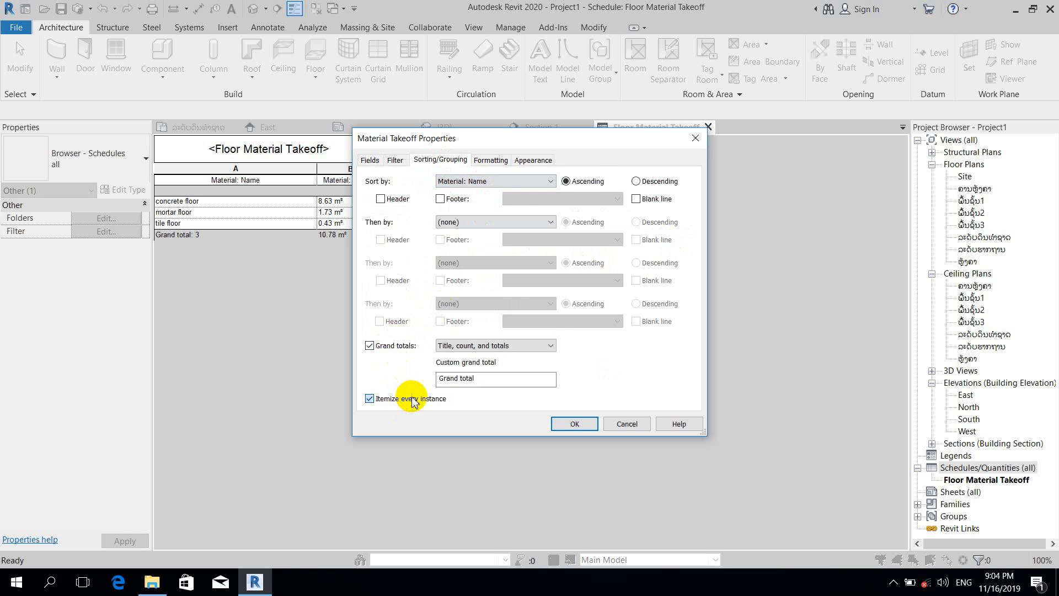
Set the Material: Area field to calculate totals and widen the Material: Name column of the generated takeoff
left_click(489, 160)
left_click(400, 200)
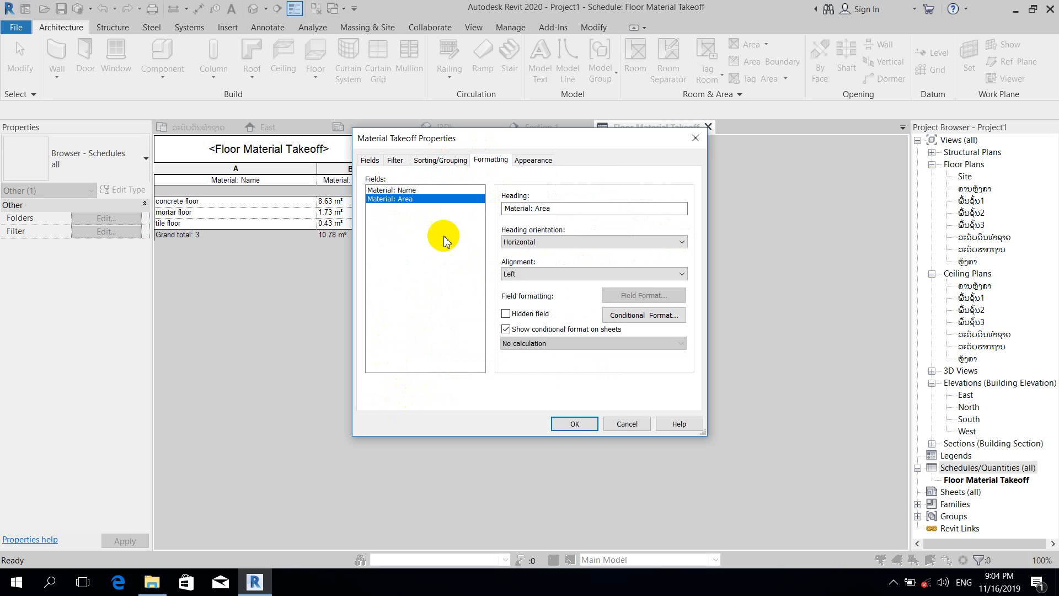
left_click(557, 343)
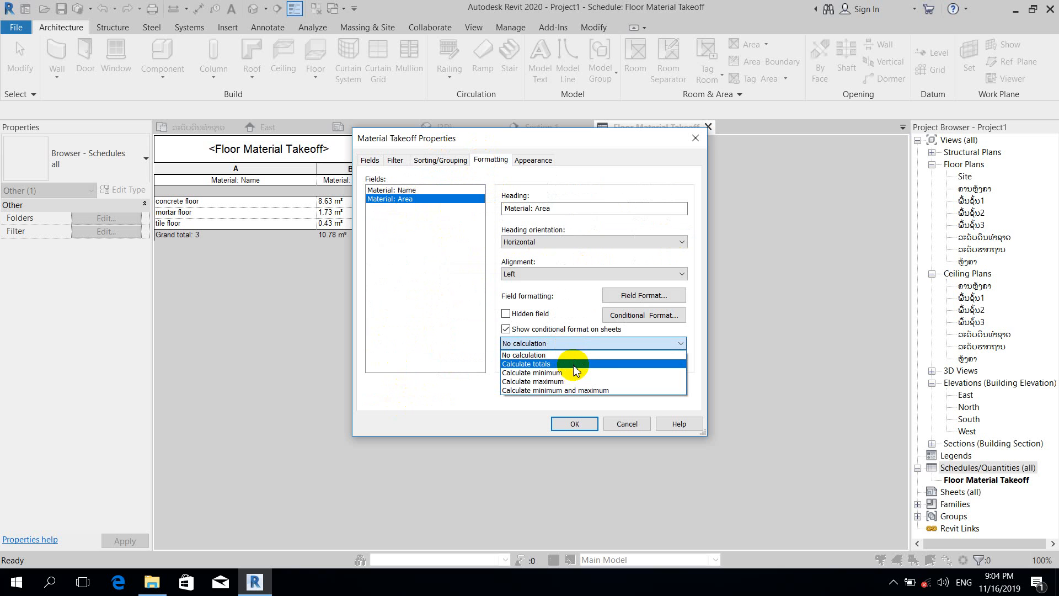
left_click(574, 364)
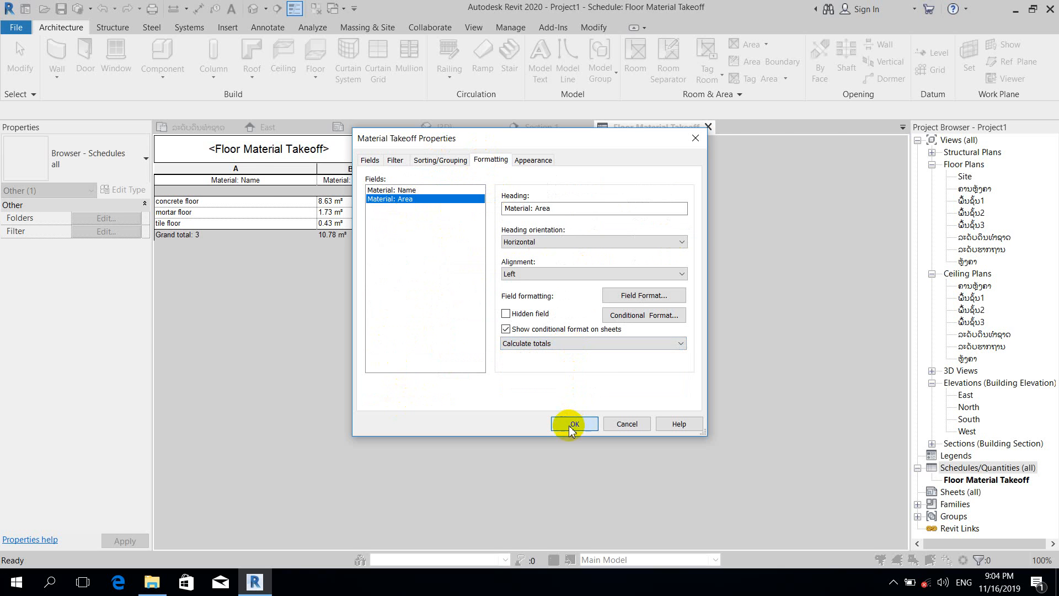
left_click(571, 424)
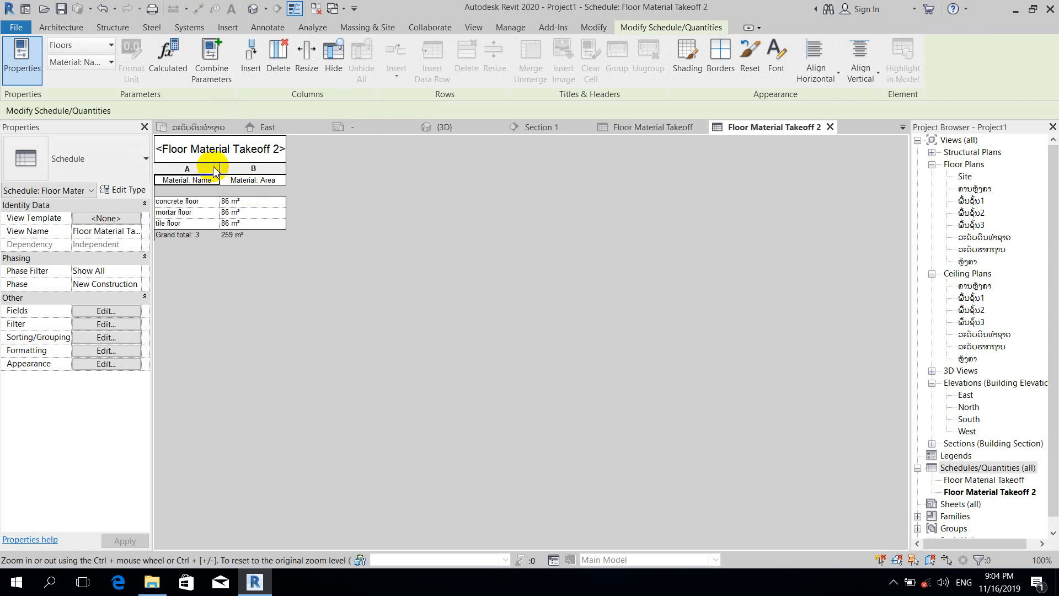
left_click_drag(222, 167, 289, 168)
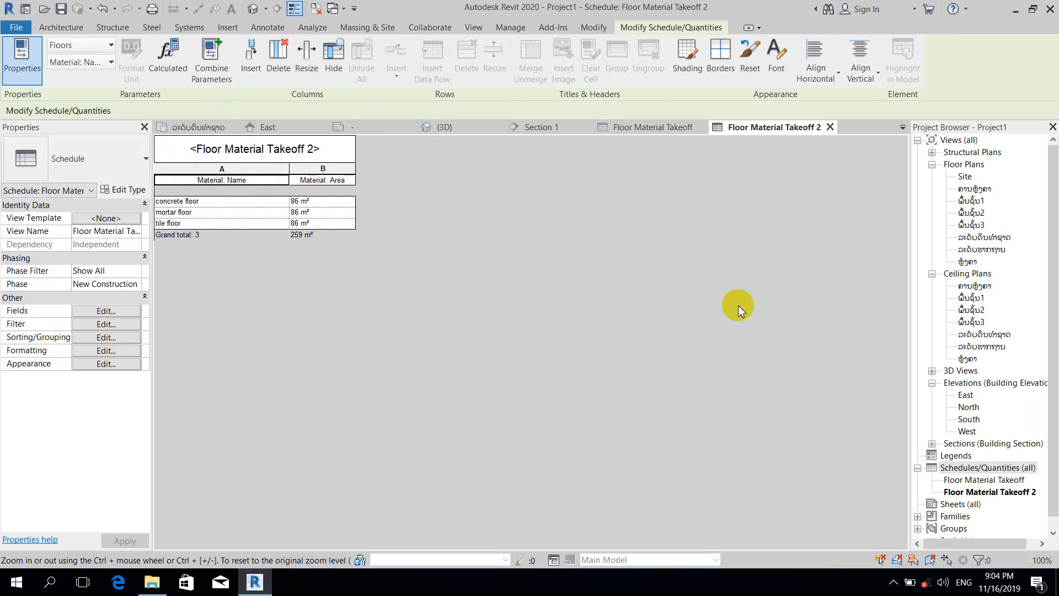
Return to the 3D view and examine the floor slab's front corner and layered edge up close
left_click(201, 130)
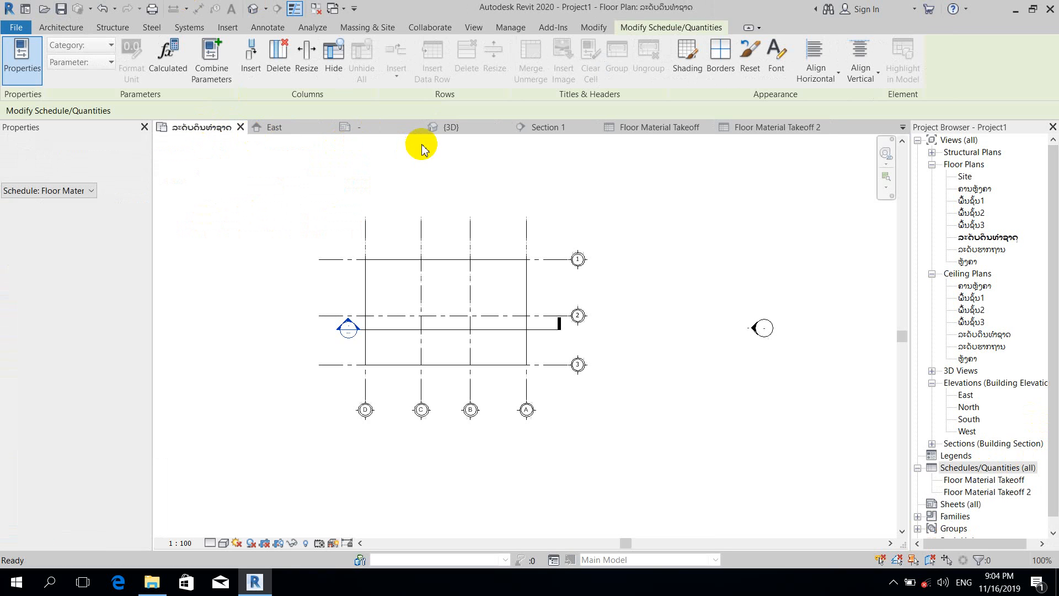
left_click(469, 127)
left_click(549, 423)
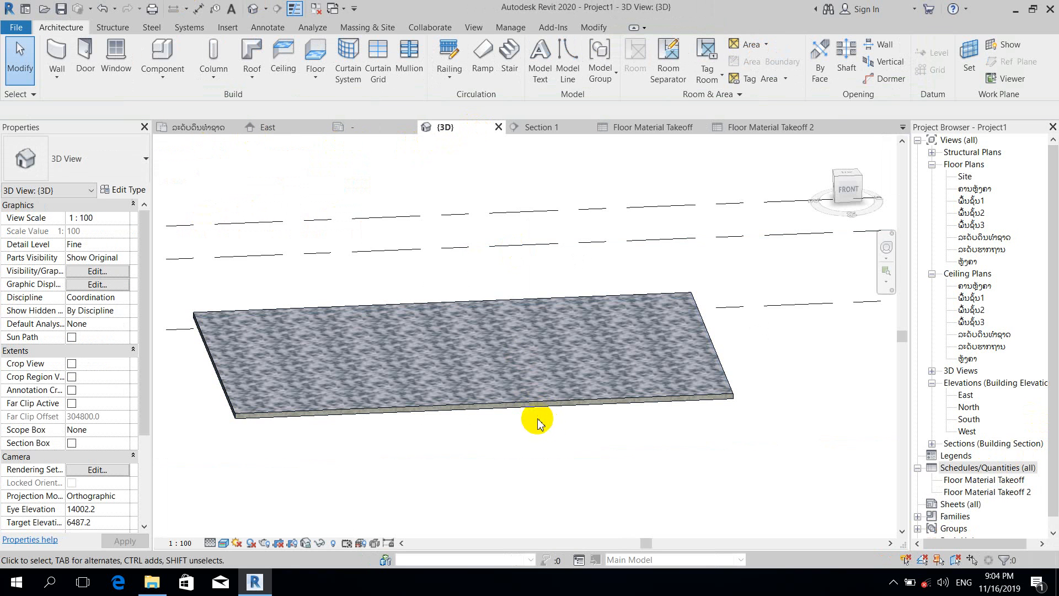
middle_click_drag(536, 417, 425, 358, "shift")
scroll(771, 382, "up", 2)
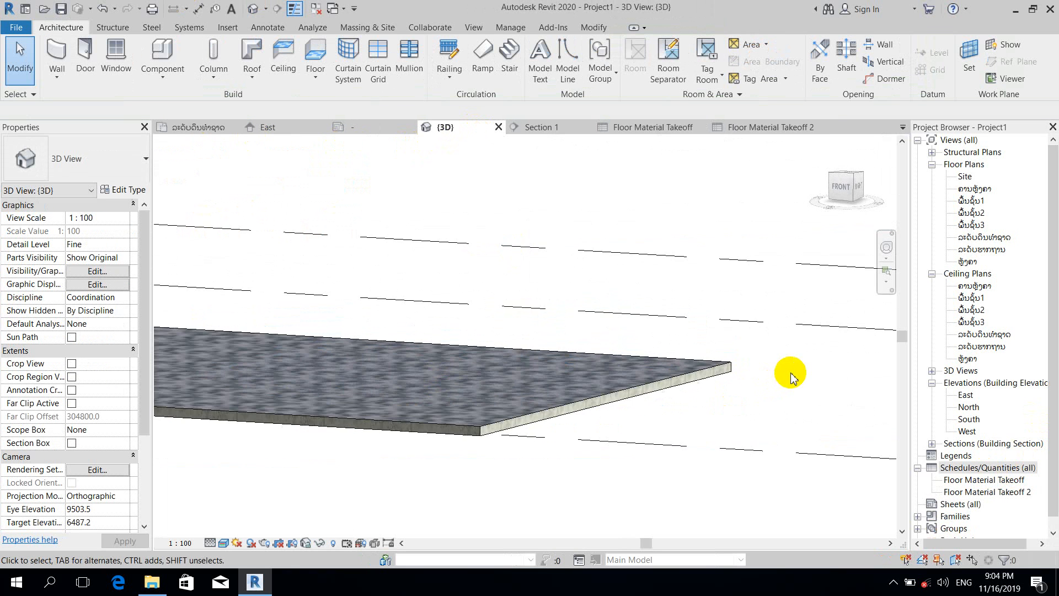